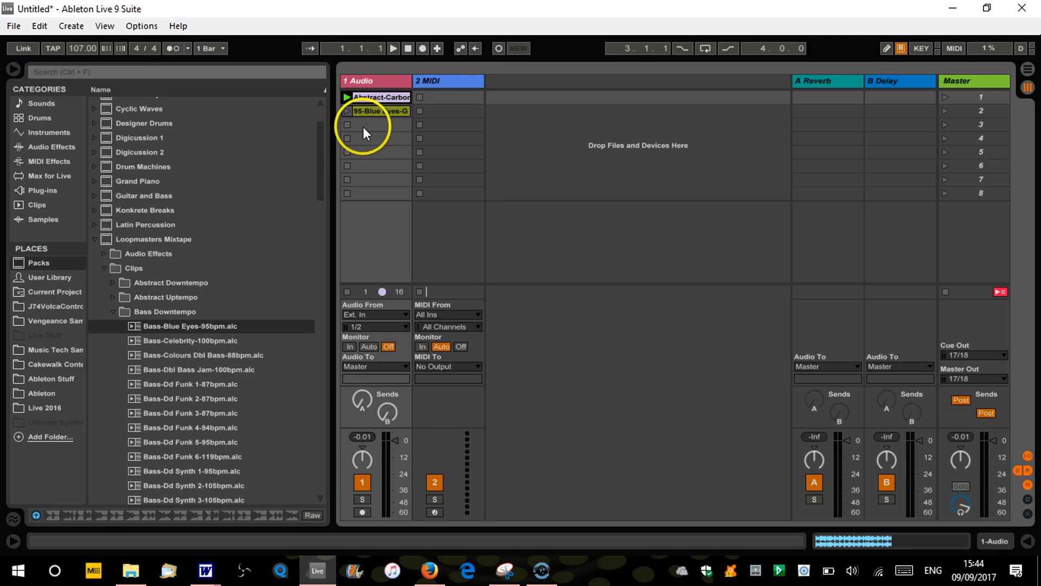
Collapse and re-expand the Clips folder of the Loopmasters Mixtape pack, and delete the 2 MIDI track
click(103, 268)
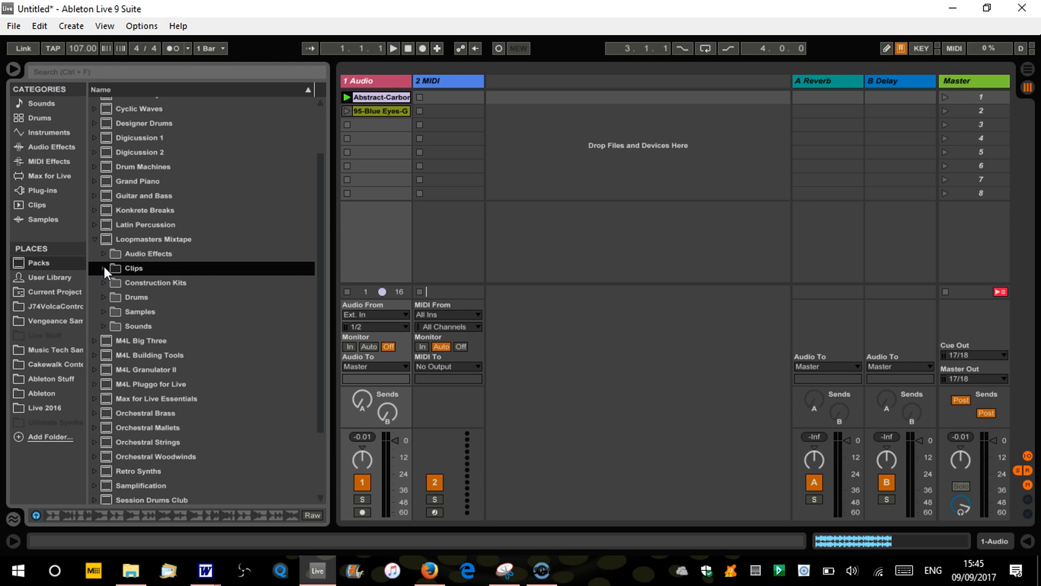
click(103, 268)
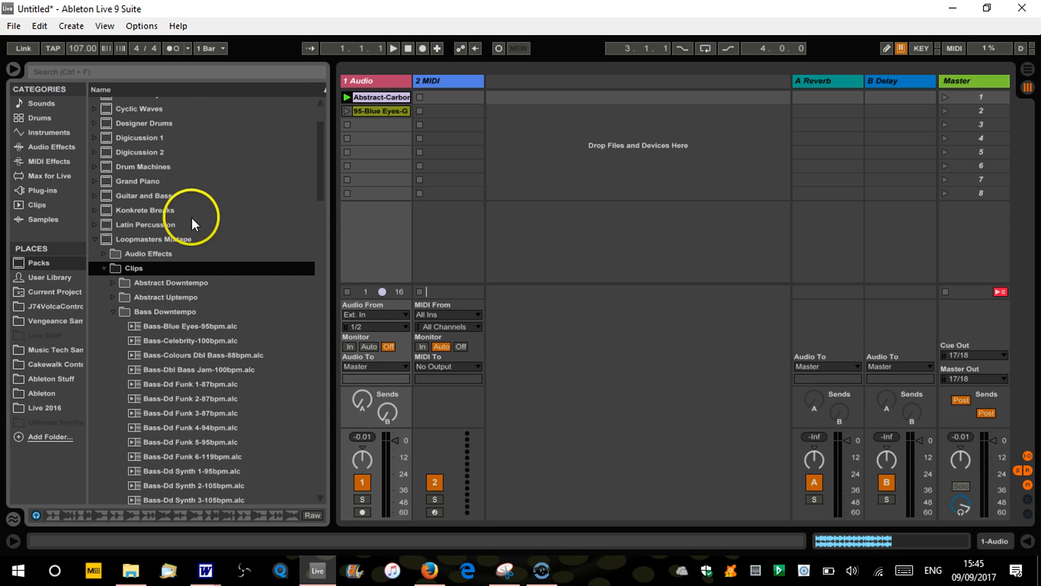
click(455, 79)
key(Delete)
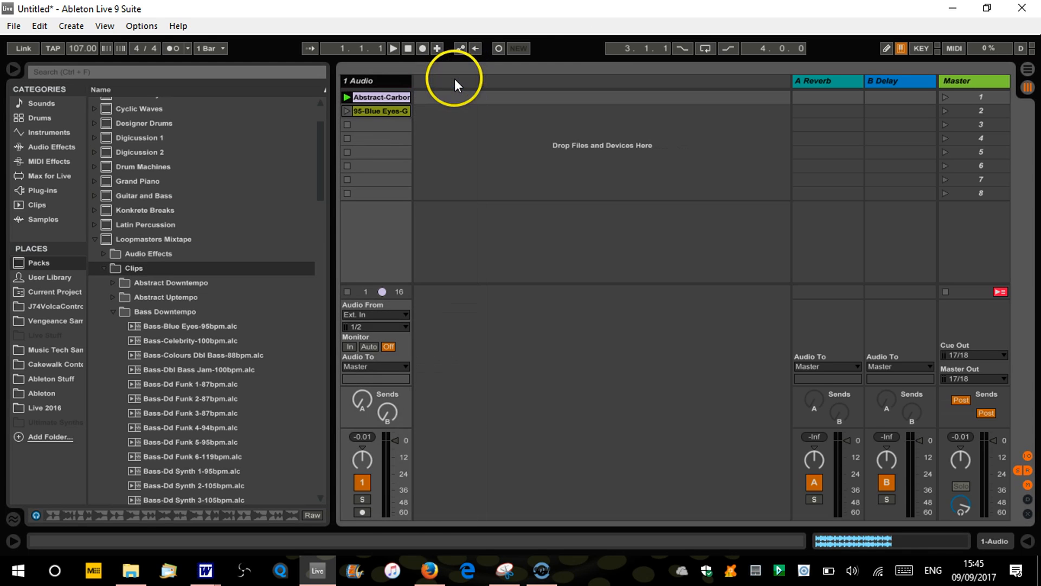
Delete the 95-Blue Eyes-G clip from the second slot of the 1 Audio track
click(385, 108)
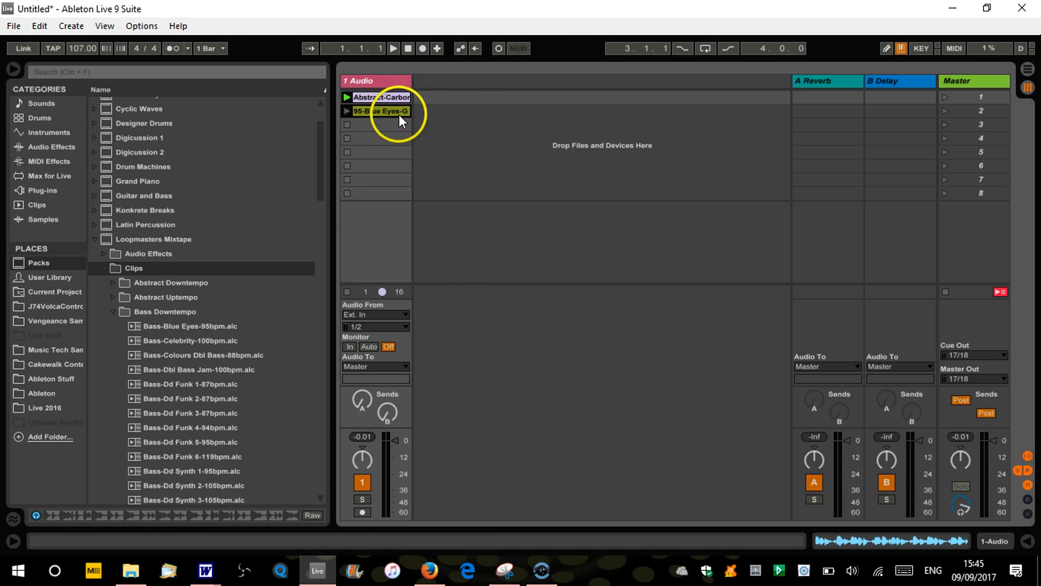
click(383, 109)
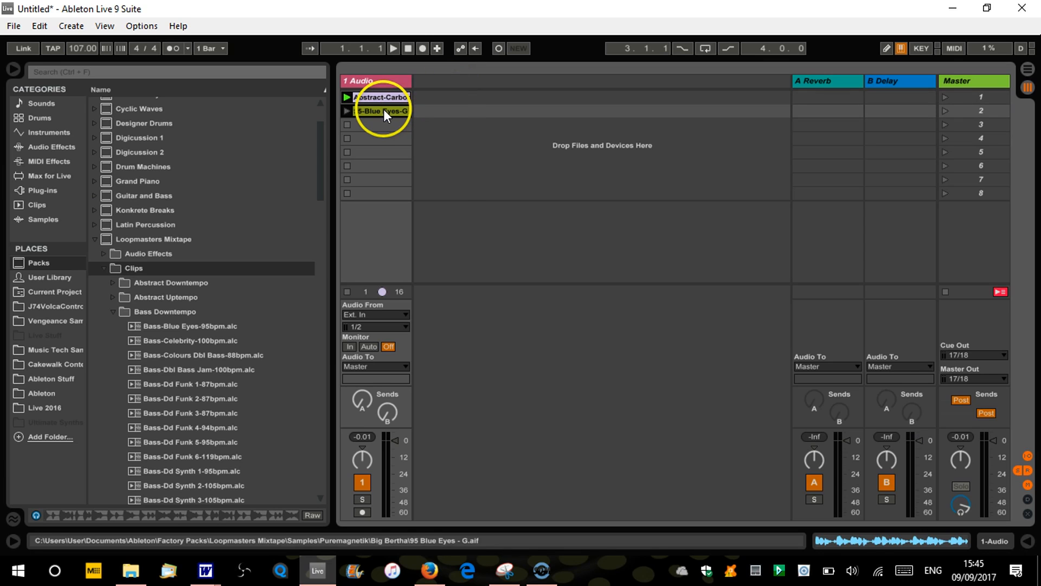
key(Delete)
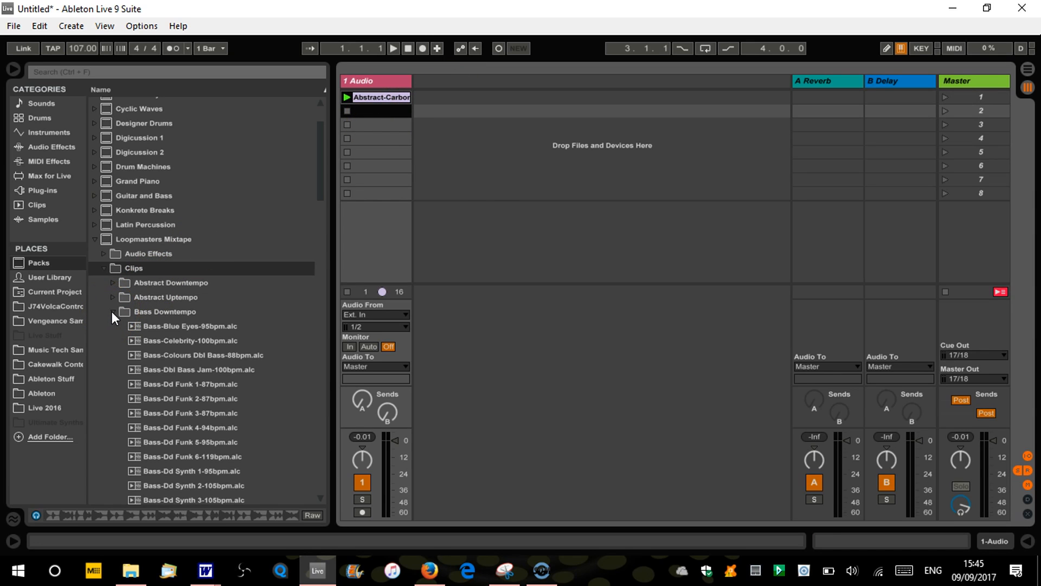
Add the Bass-Blue Eyes-95bpm.alc clip to the empty session area so it gets its own audio track
click(458, 140)
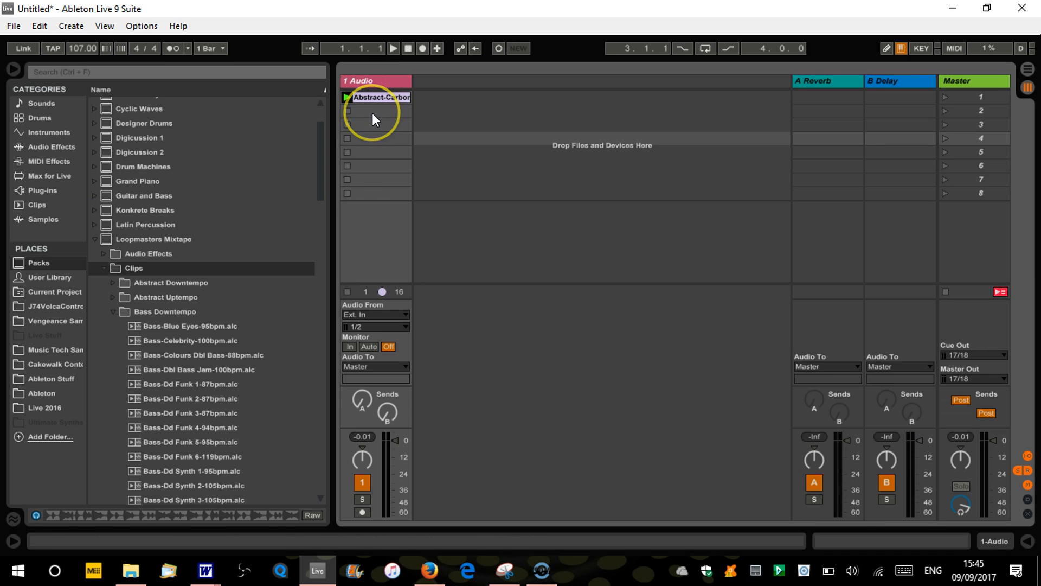
click(155, 326)
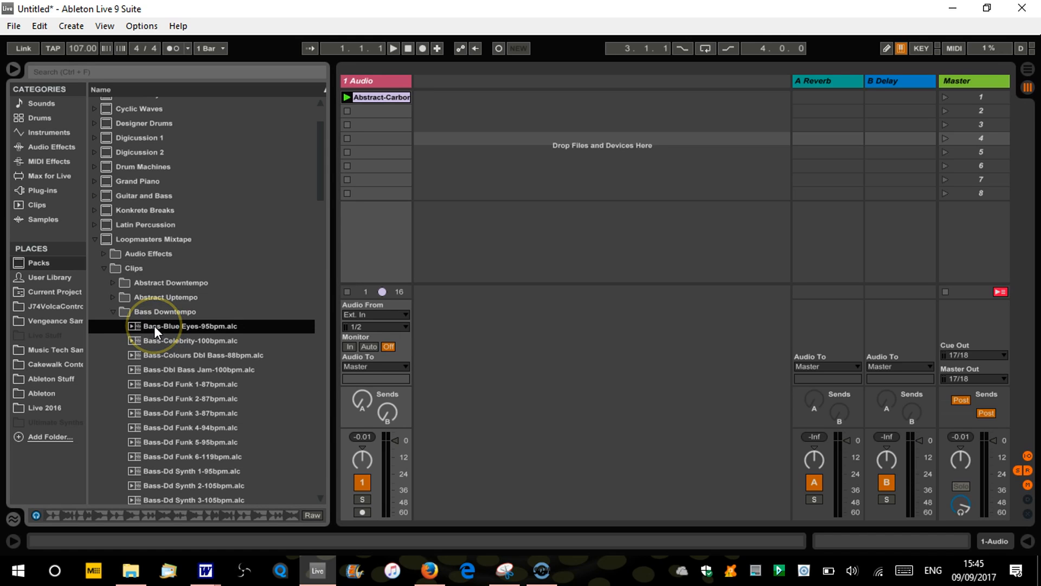
drag(512, 139, 469, 100)
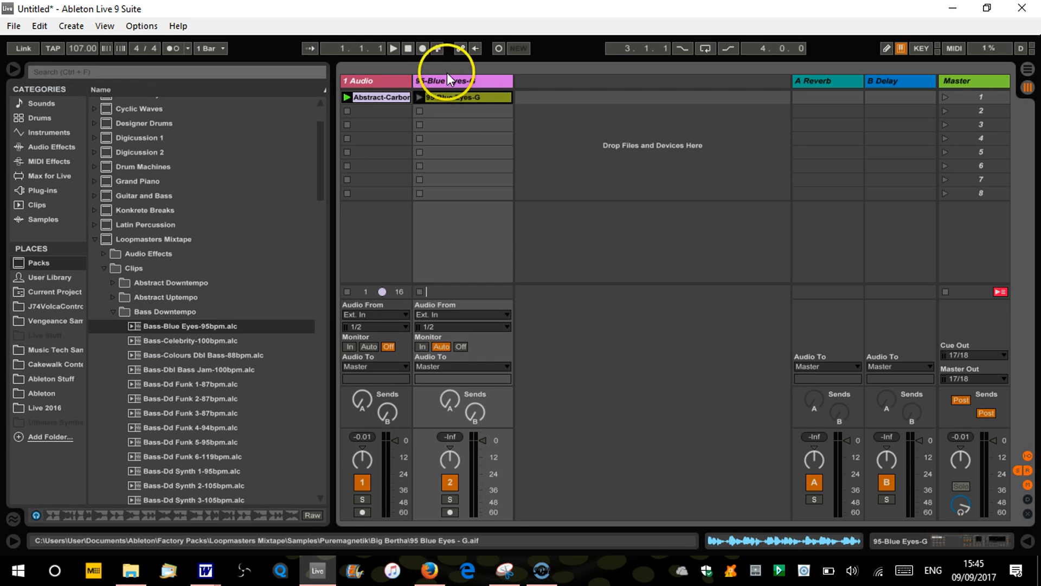
Insert two empty audio tracks after the 95-Blue Eyes-G track
right_click(545, 81)
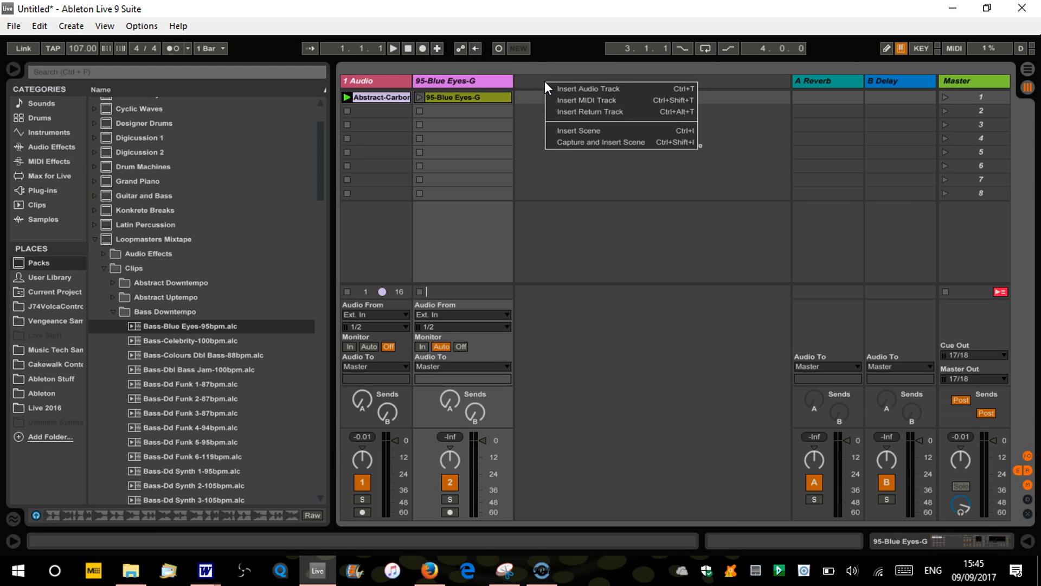
click(573, 88)
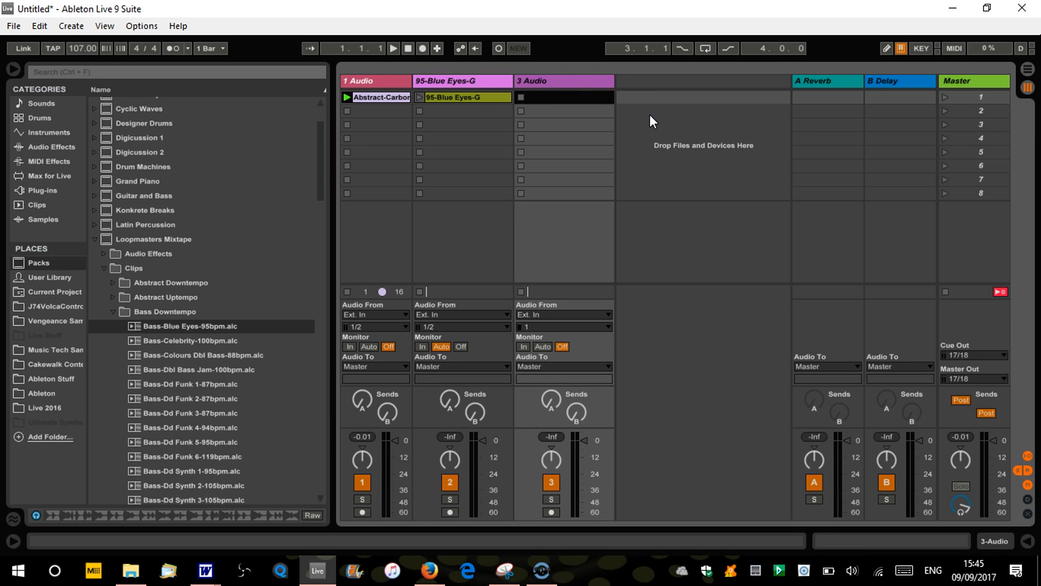
key(ctrl+t)
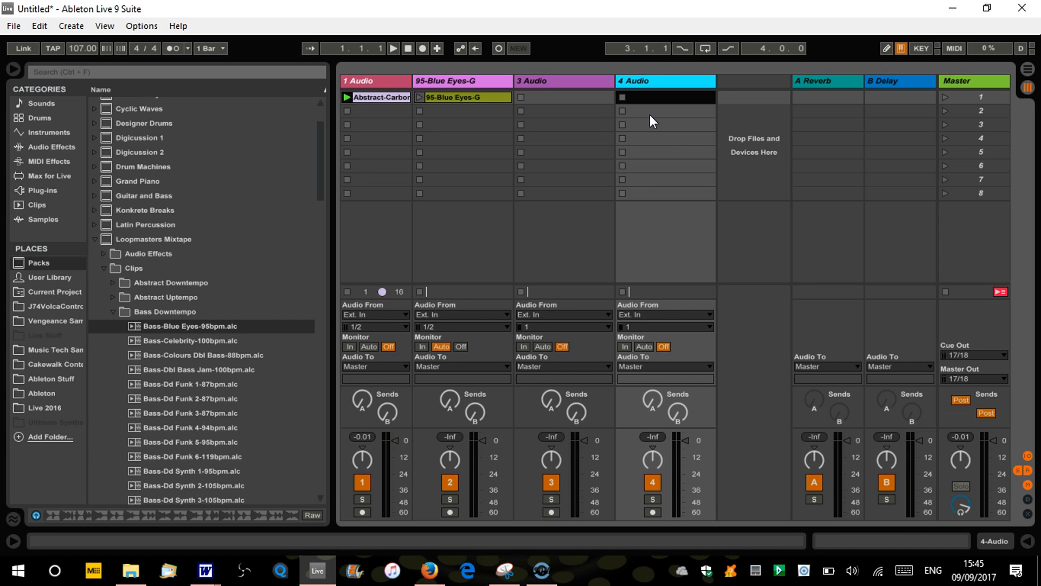
click(719, 96)
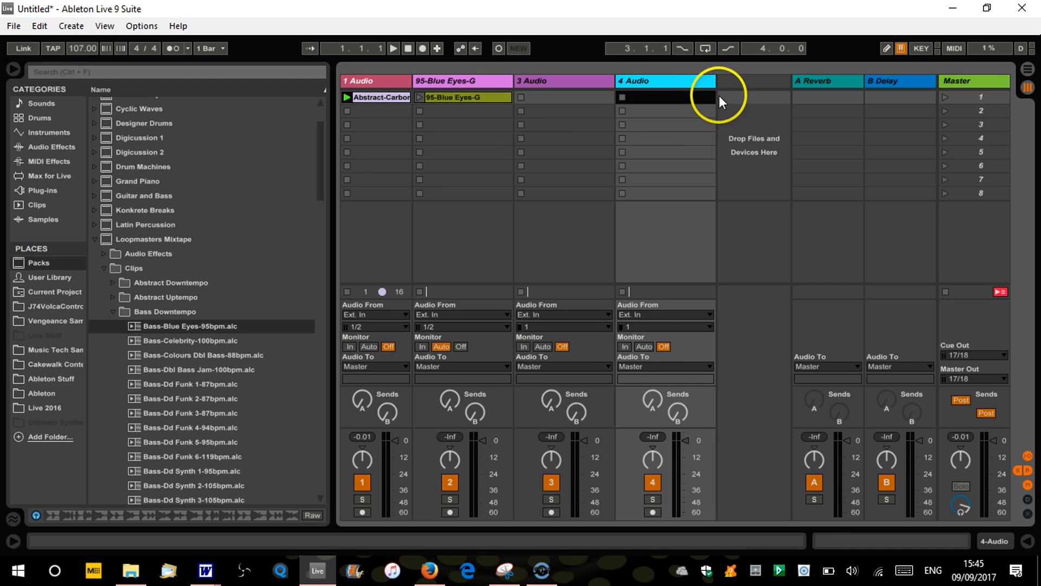
right_click(730, 82)
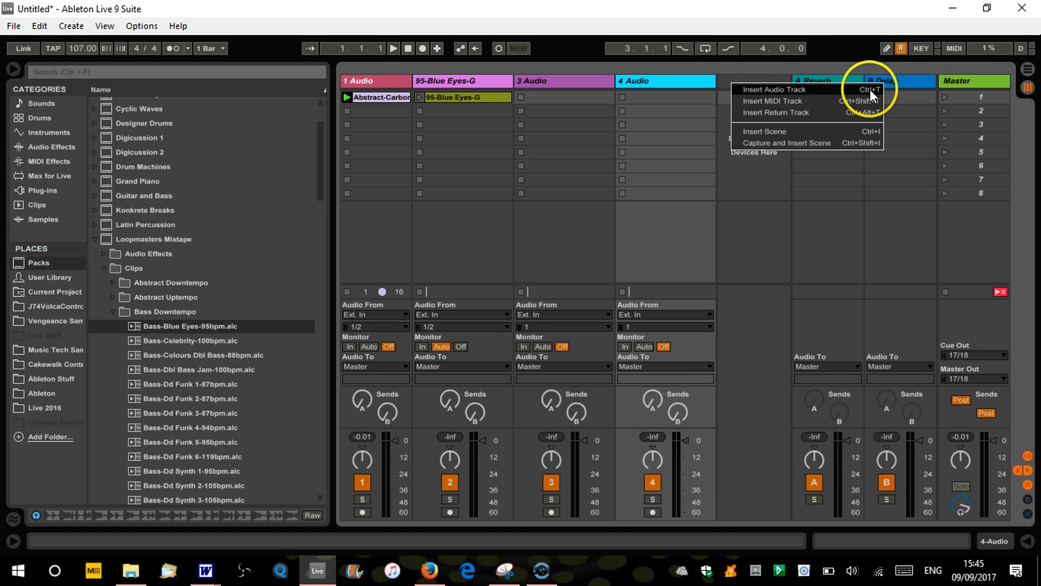
click(678, 81)
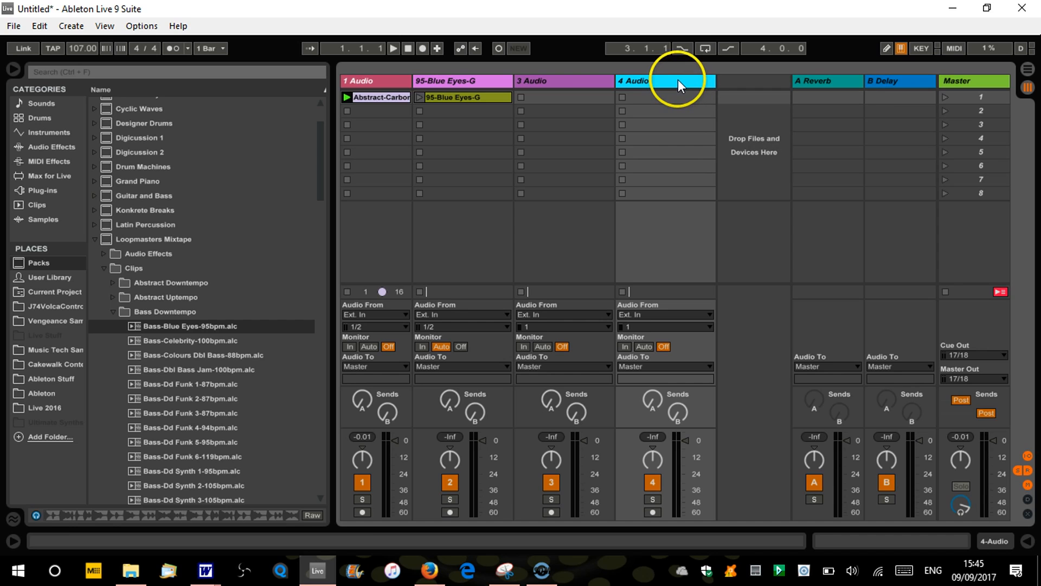
Launch the Abstract-Carbon and 95-Blue Eyes-G clips together and slightly lower the volume of the 95-Blue Eyes-G track
click(346, 97)
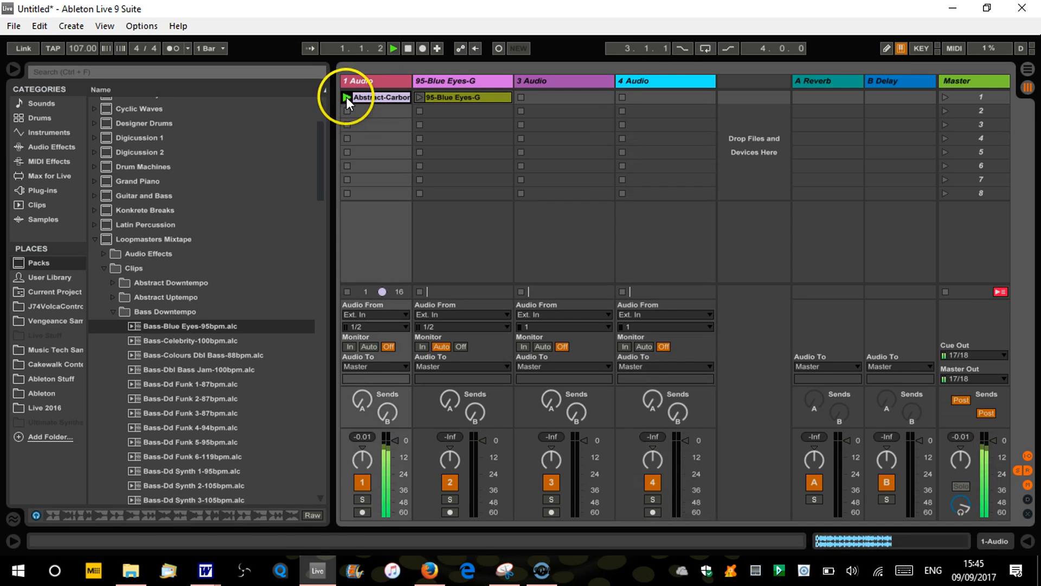
click(420, 97)
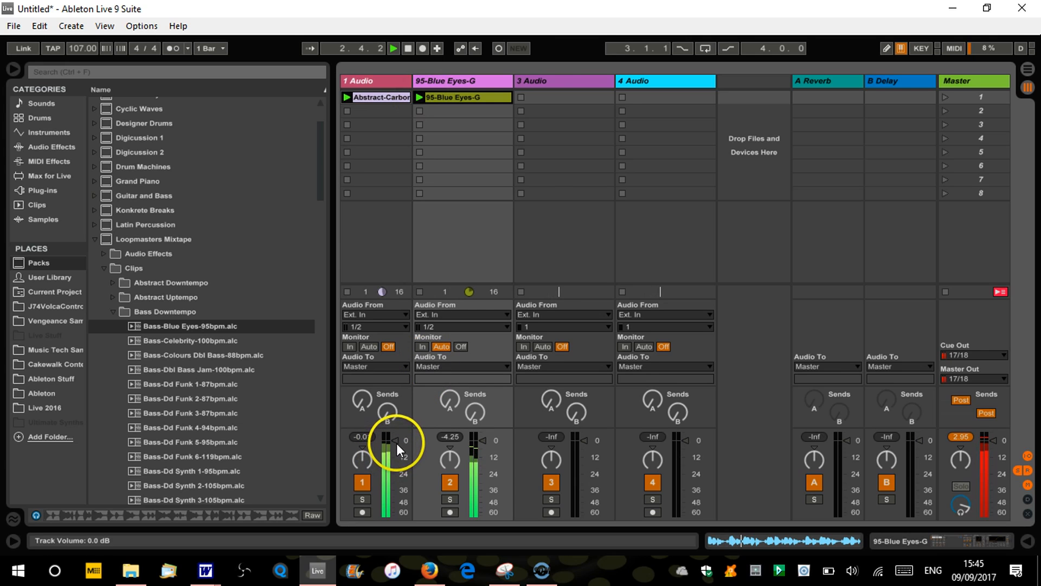
drag(483, 439, 483, 443)
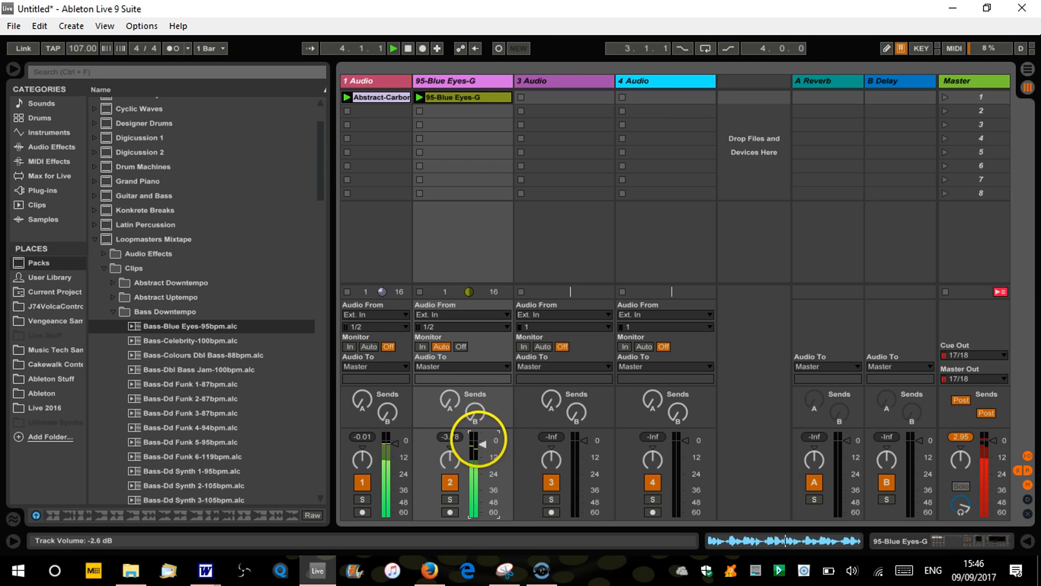
Stop playback, place Percussion-Cl Celt Islam-90bpm.alc from Percussion Downtempo in the 3 Audio track's first slot, and delete the empty 4 Audio track
click(112, 311)
key(space)
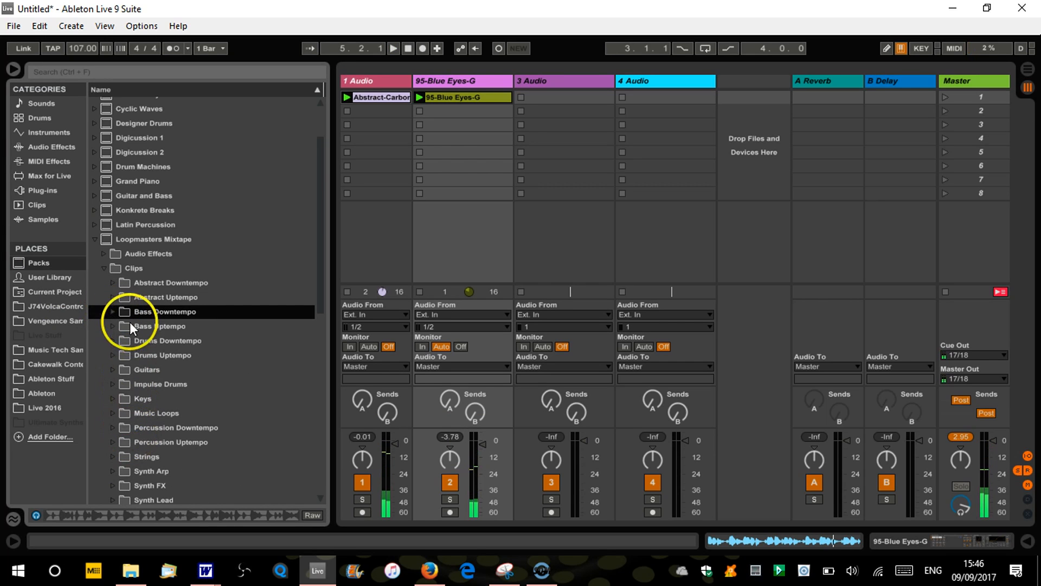
click(113, 428)
click(163, 442)
drag(164, 443, 563, 94)
click(647, 84)
key(Delete)
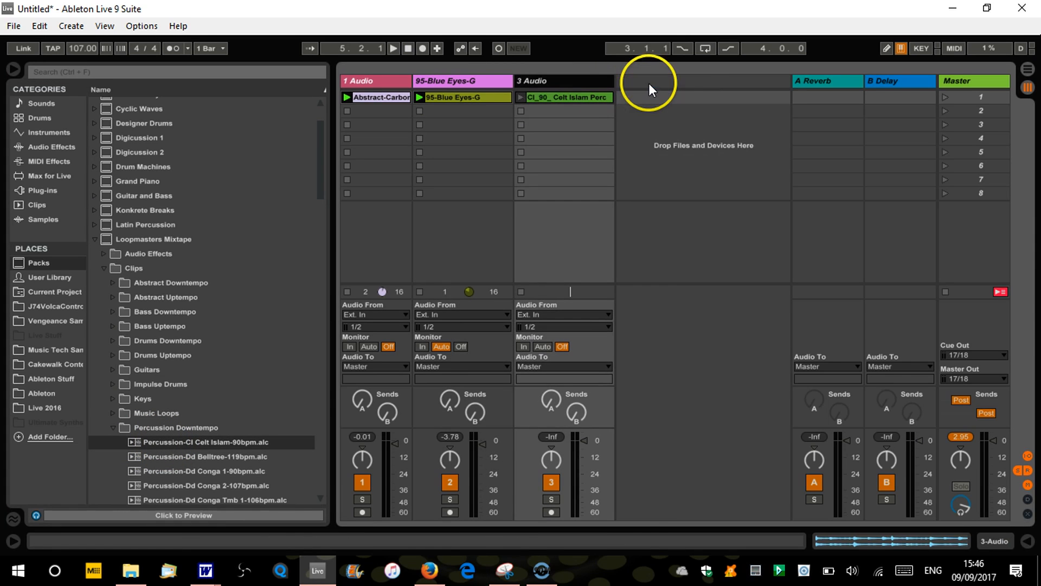
Launch the Celt Islam percussion clip alongside the other two loops, and stop the clips on all three tracks
click(520, 97)
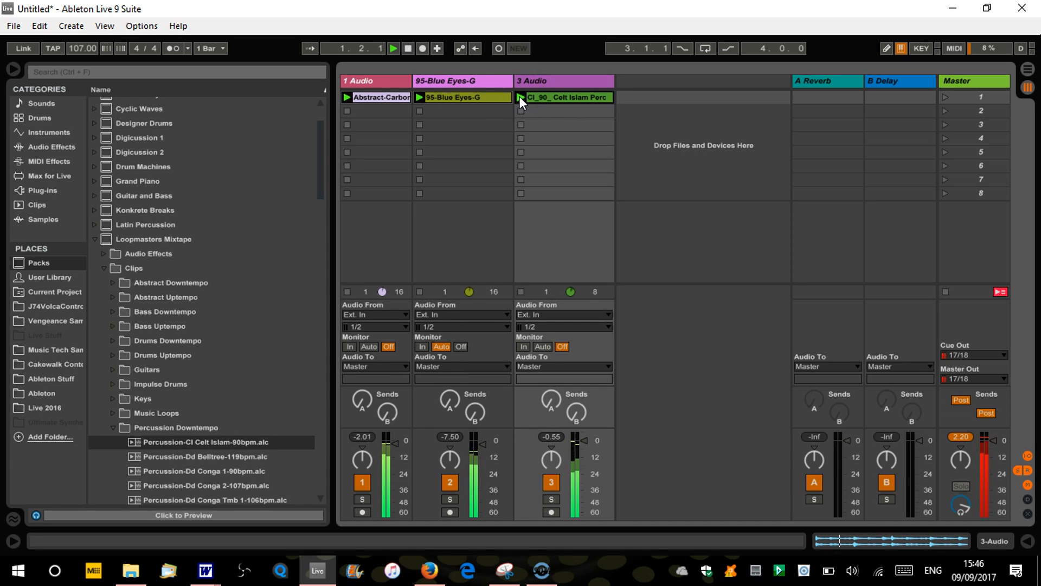
click(522, 110)
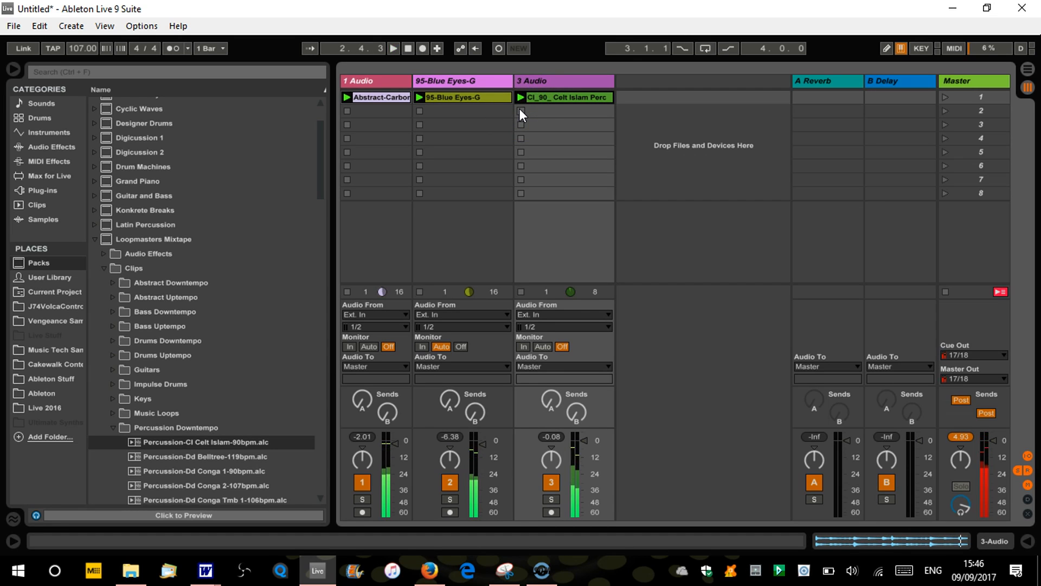
click(419, 111)
click(348, 110)
click(522, 111)
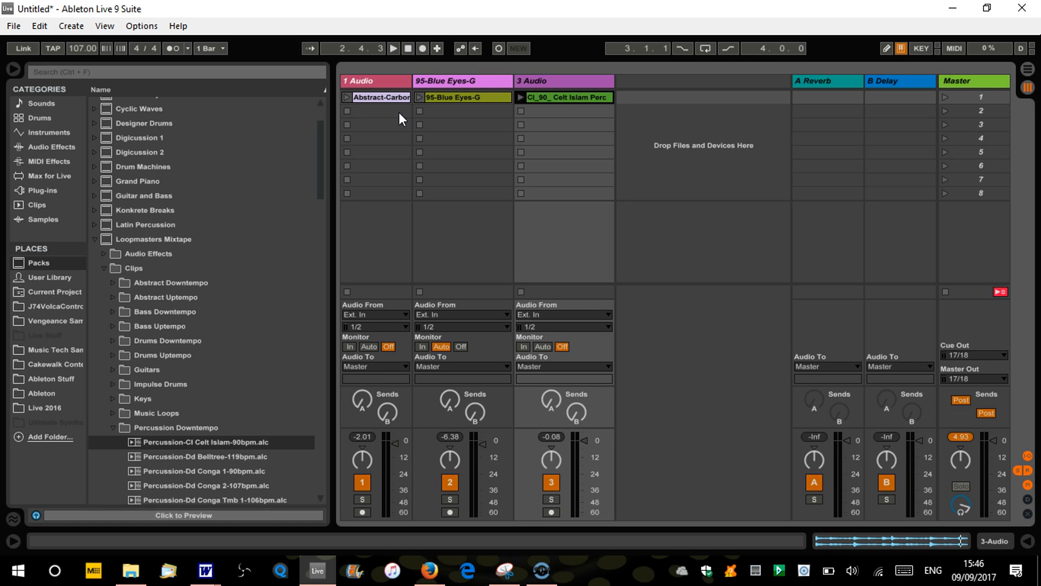
click(359, 96)
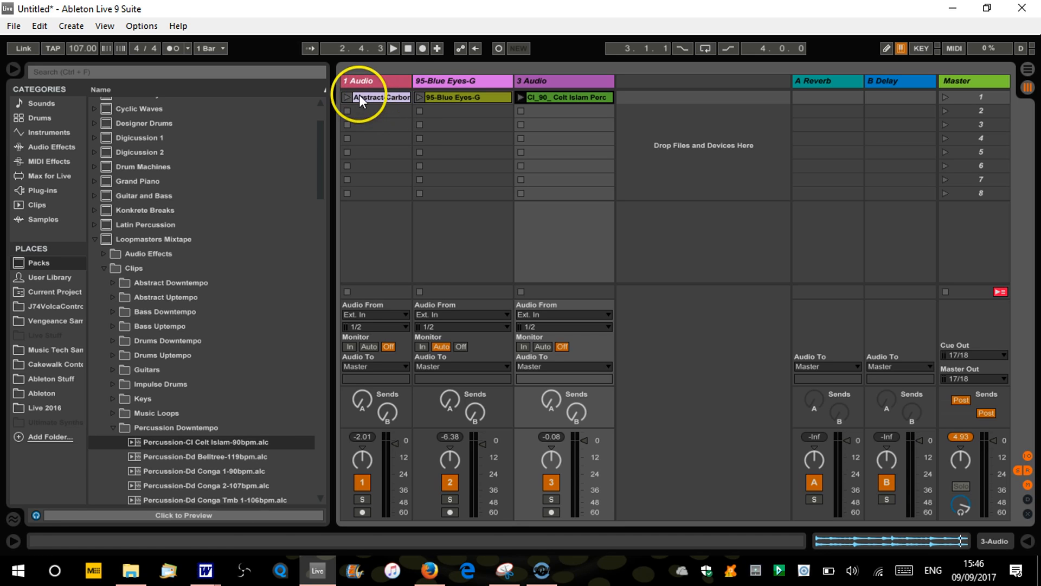
click(539, 95)
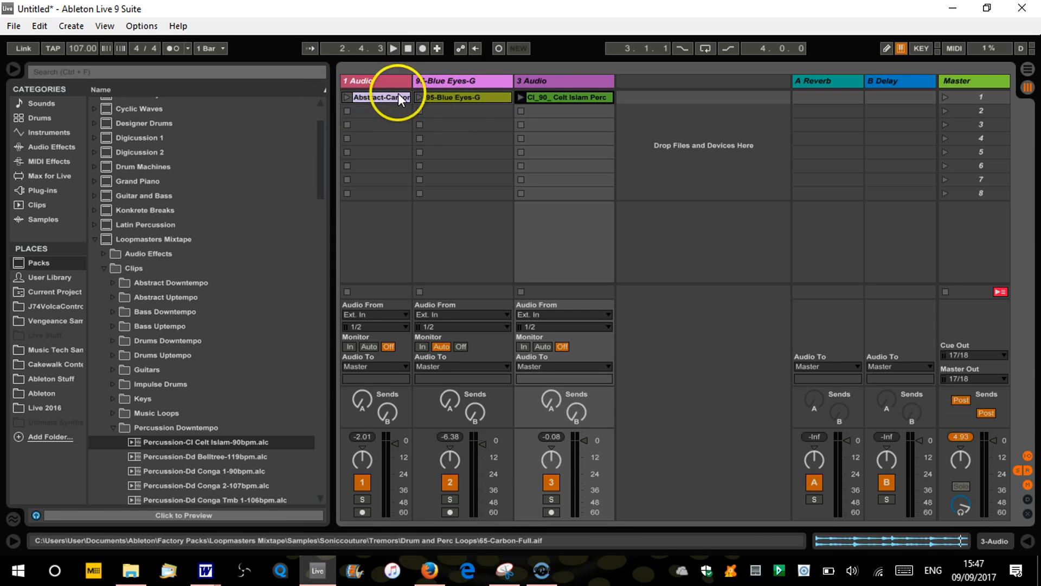
Play the Abstract-Carbon clip alone, stop it, and halt the transport with the song position reset to 1.1.1
click(346, 97)
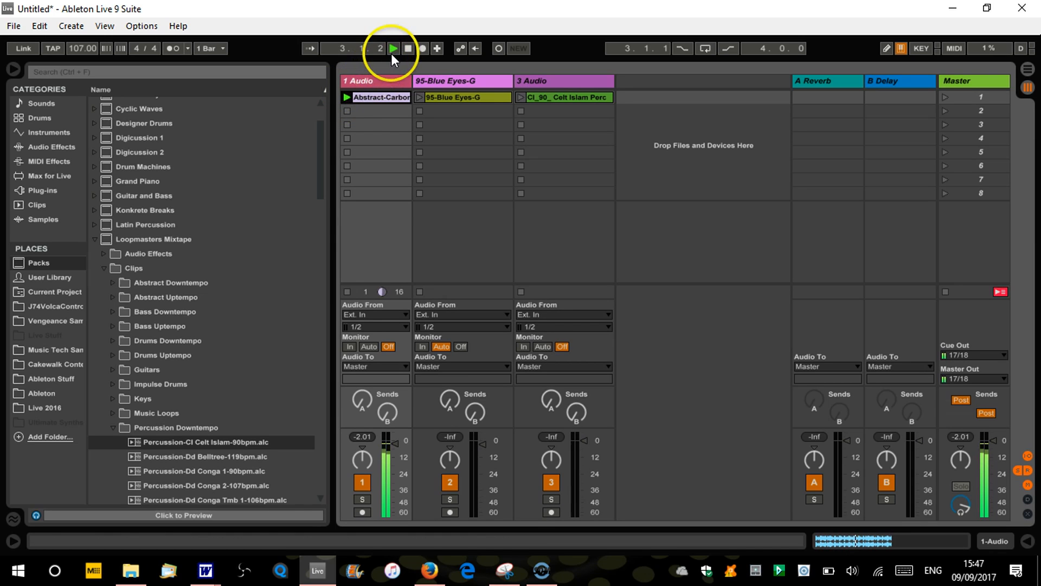
click(346, 111)
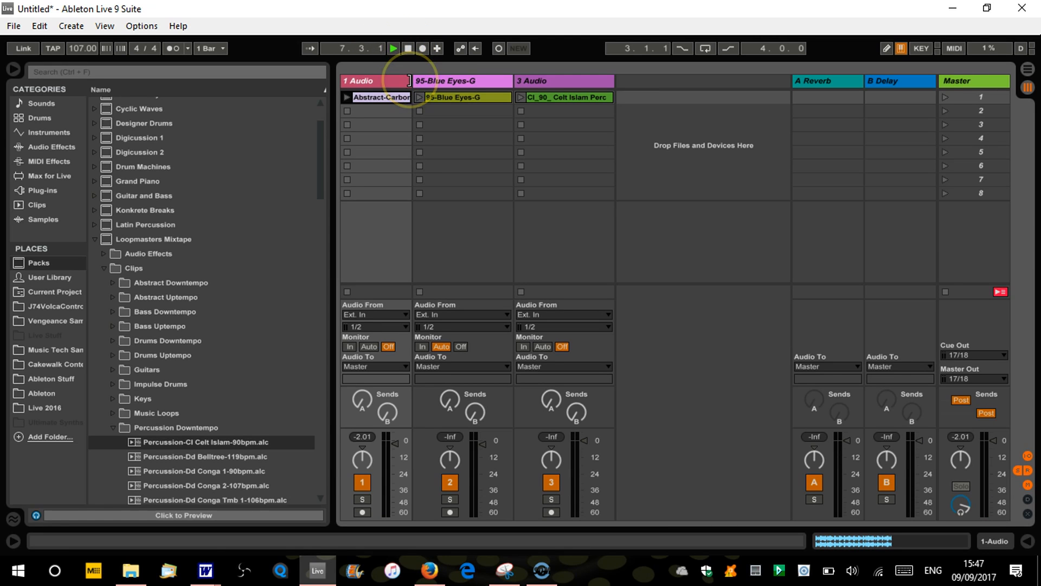
key(space)
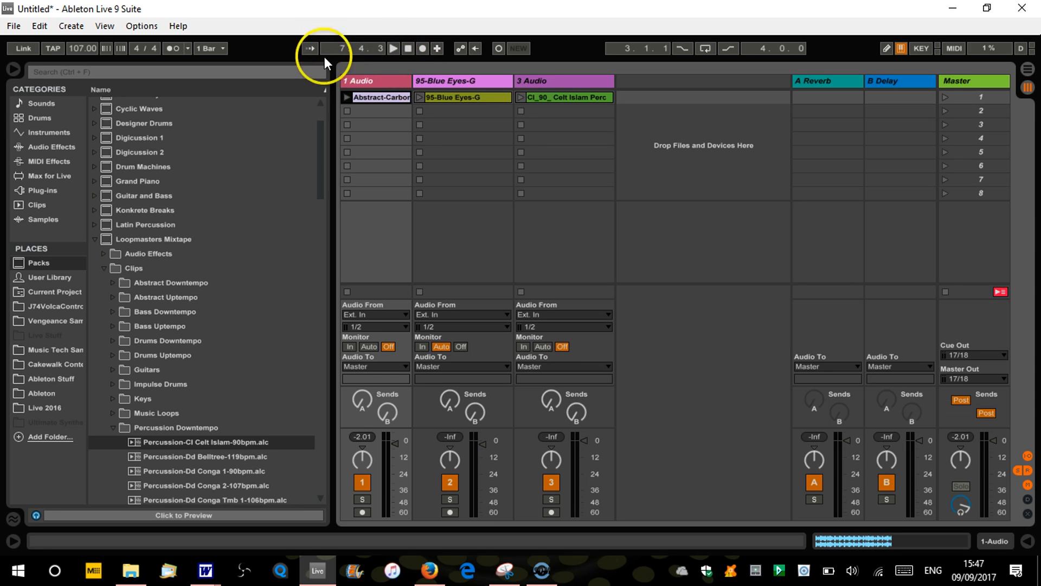
click(406, 51)
click(408, 50)
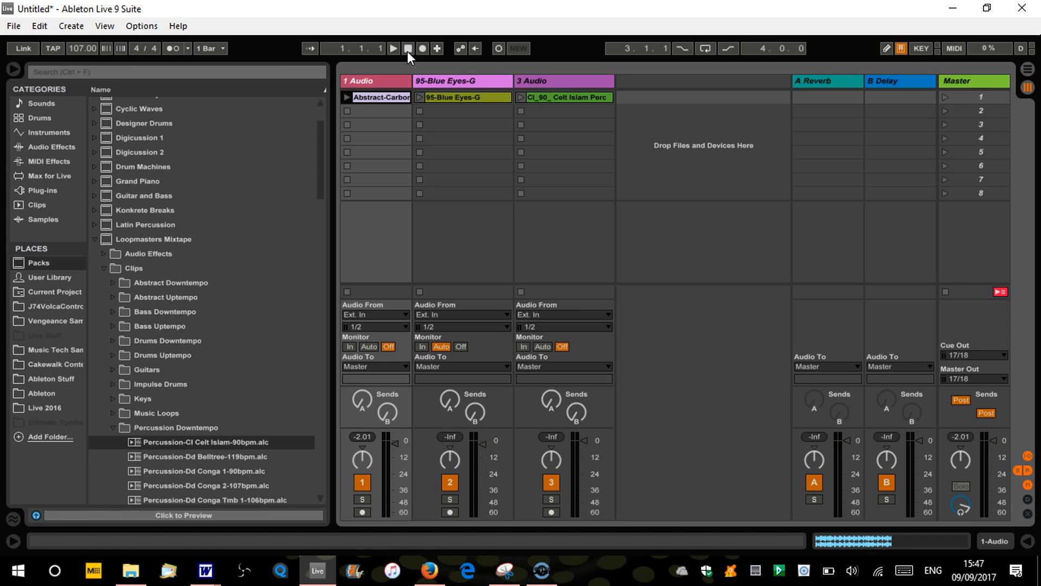
Launch the clips on all three tracks one after another to hear them together, and stop the transport
click(346, 96)
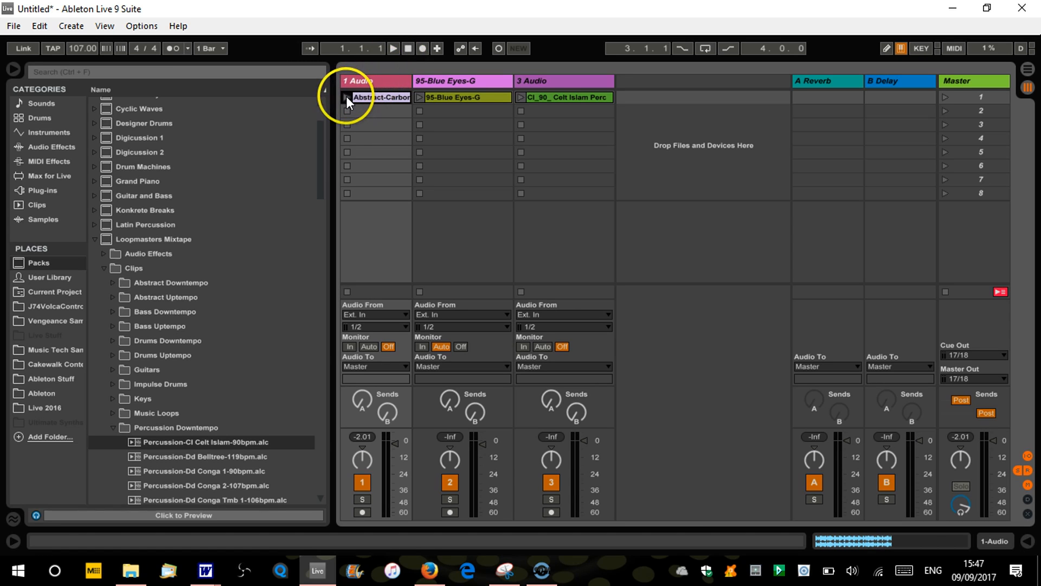
click(420, 98)
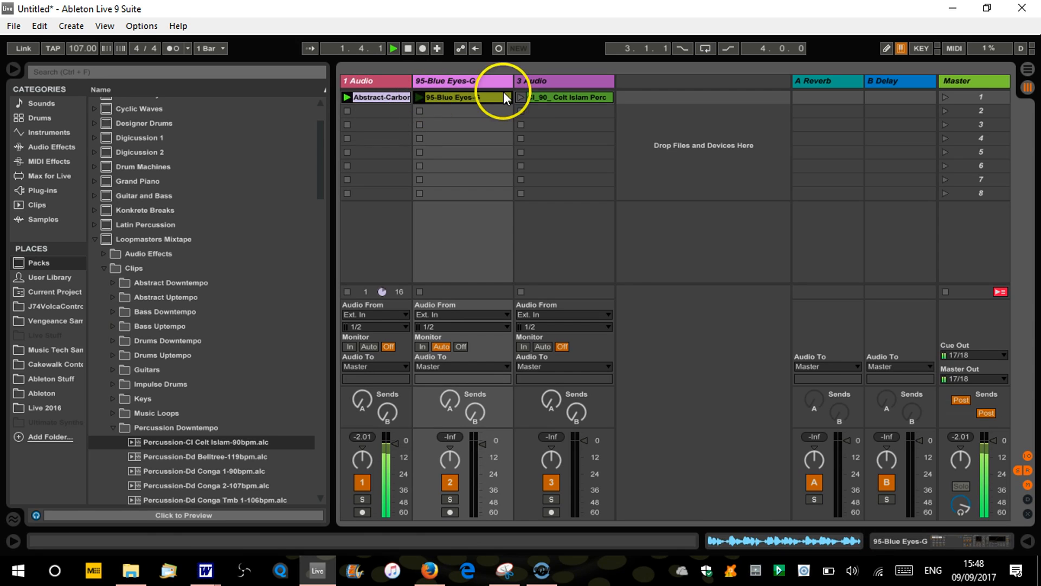
click(522, 97)
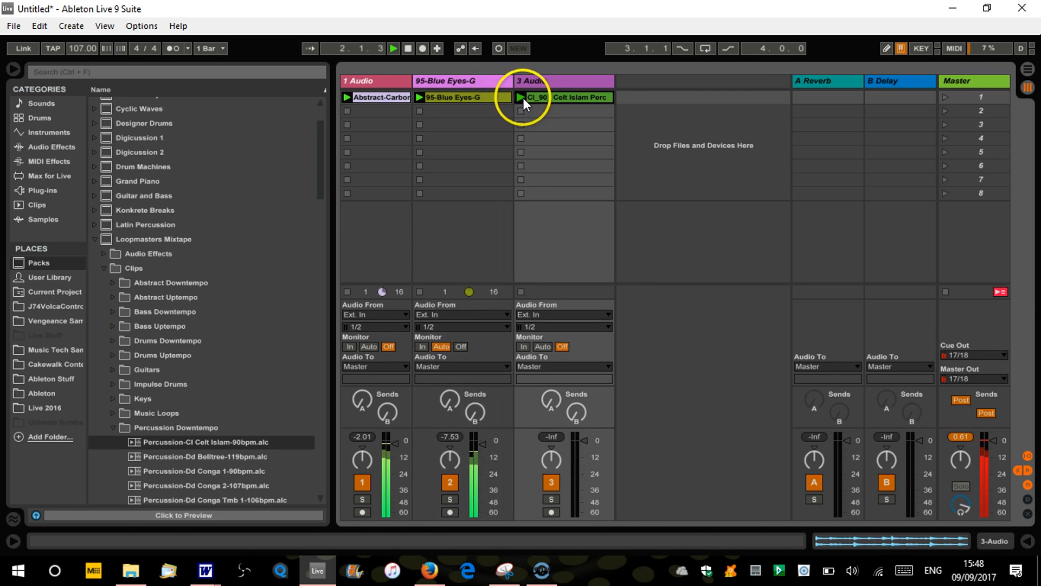
click(407, 48)
Stop the Celt Islam percussion clip on the 3 Audio track while leaving the other two clips active
click(419, 103)
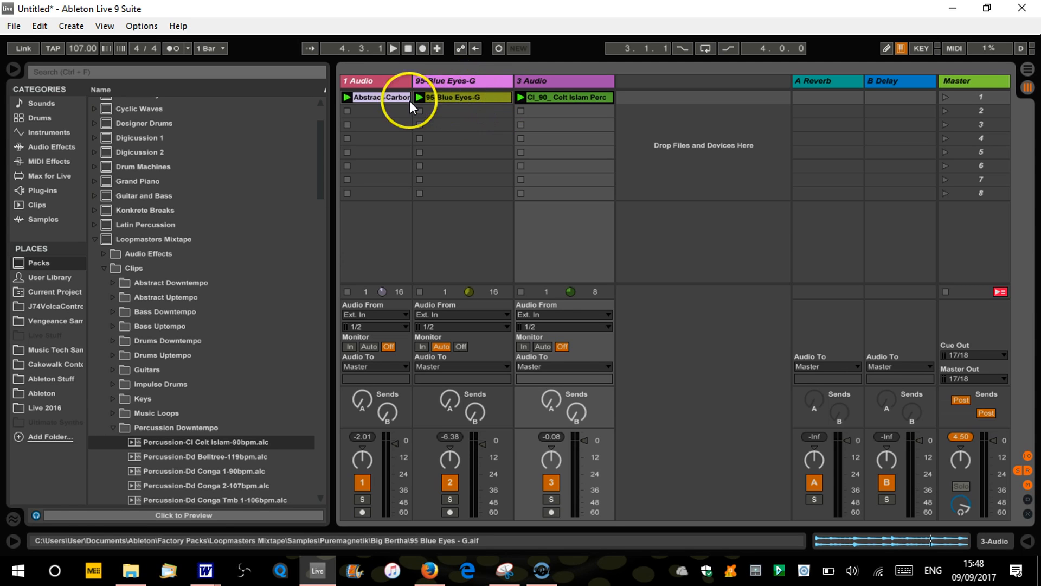
click(520, 111)
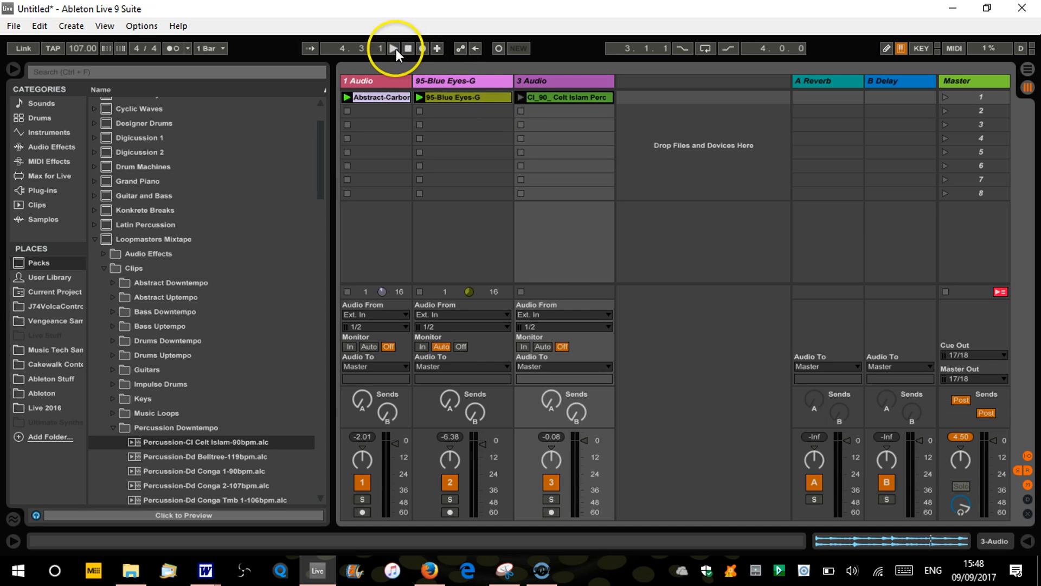
click(386, 80)
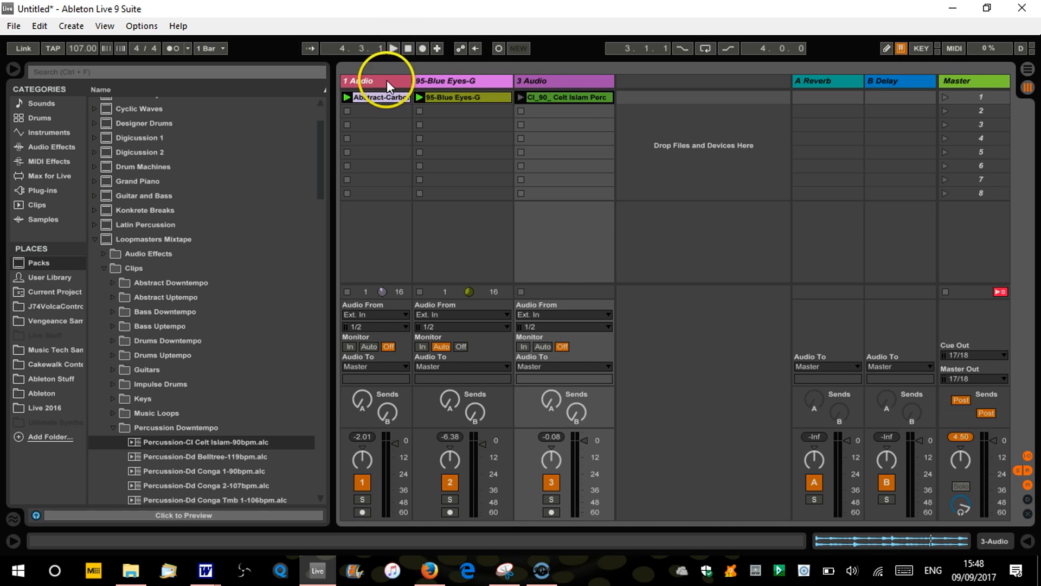
Launch the Celt Islam percussion clip together with the other two loops, and stop the transport
key(space)
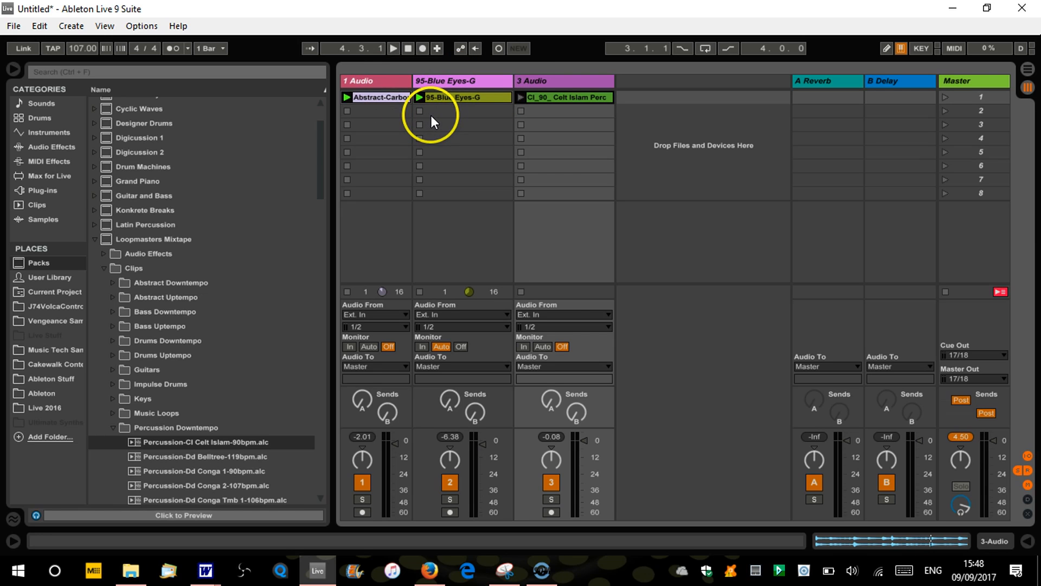
click(447, 120)
click(521, 97)
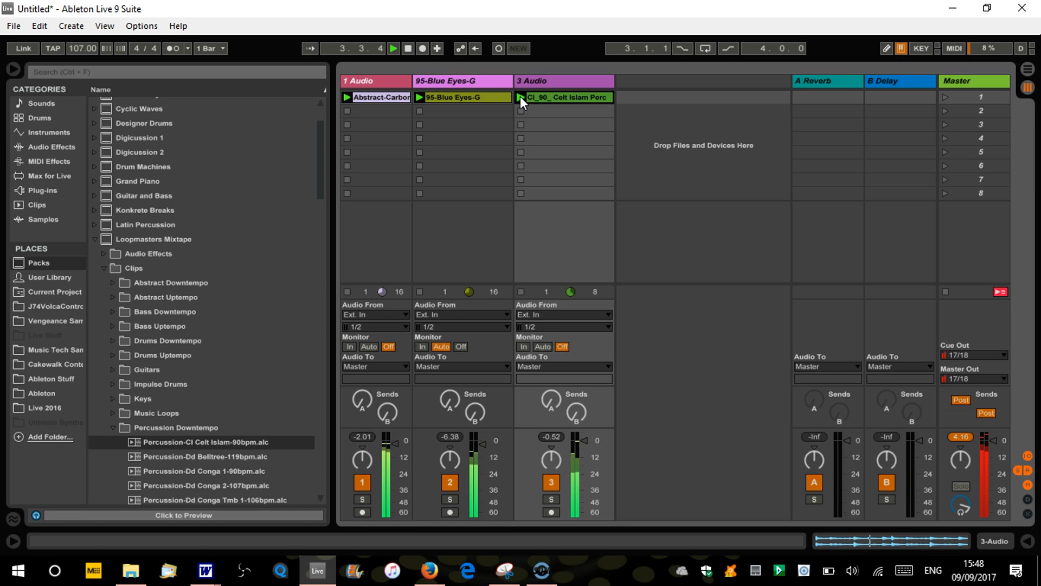
key(space)
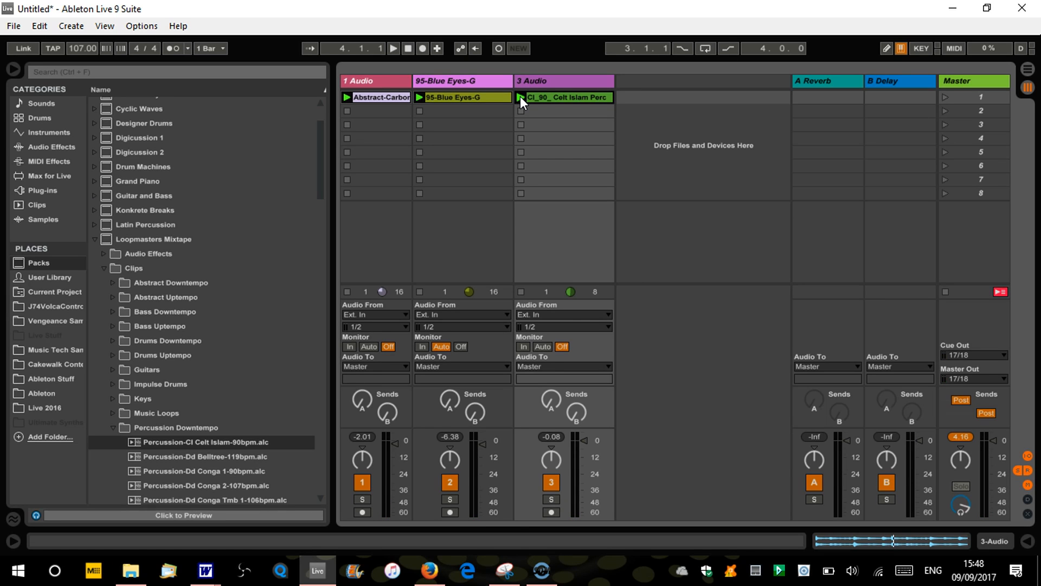
Stop the 95-Blue Eyes-G and Celt Islam clips individually while the transport is halted
click(518, 97)
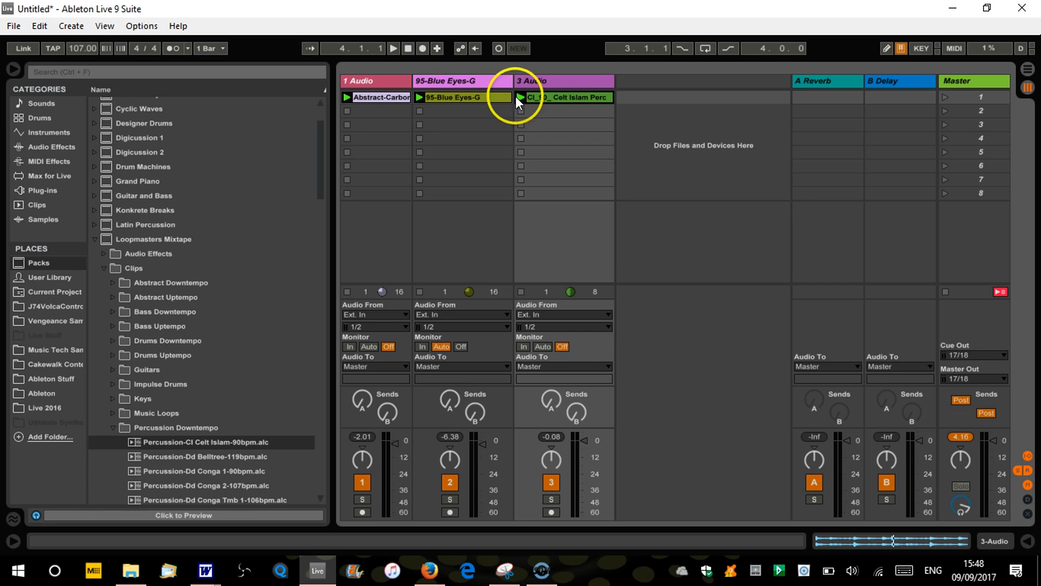
click(419, 112)
click(521, 111)
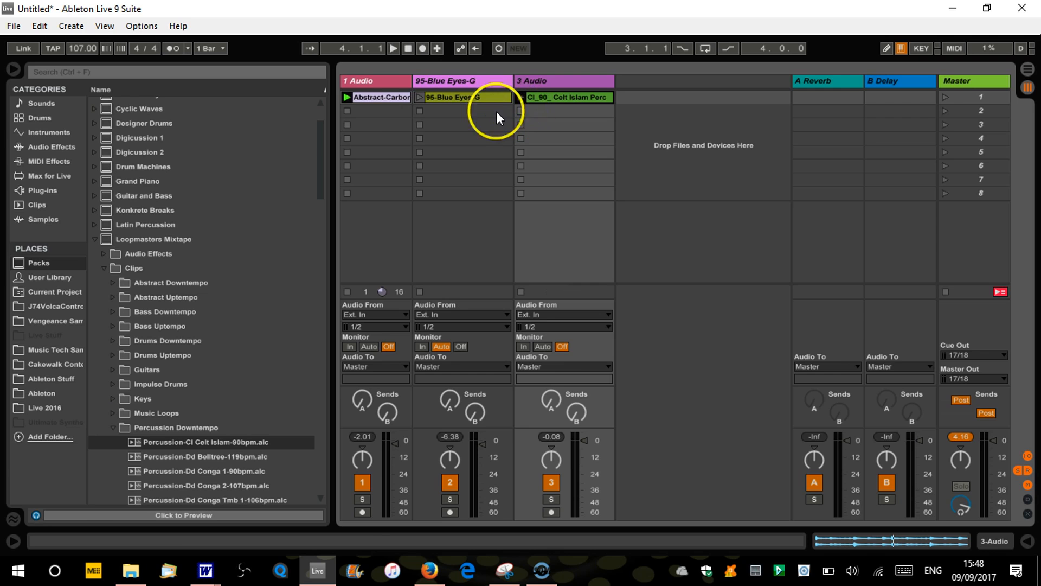
Relaunch the 95-Blue Eyes-G clip, add the Celt Islam percussion clip, and stop the transport
click(418, 97)
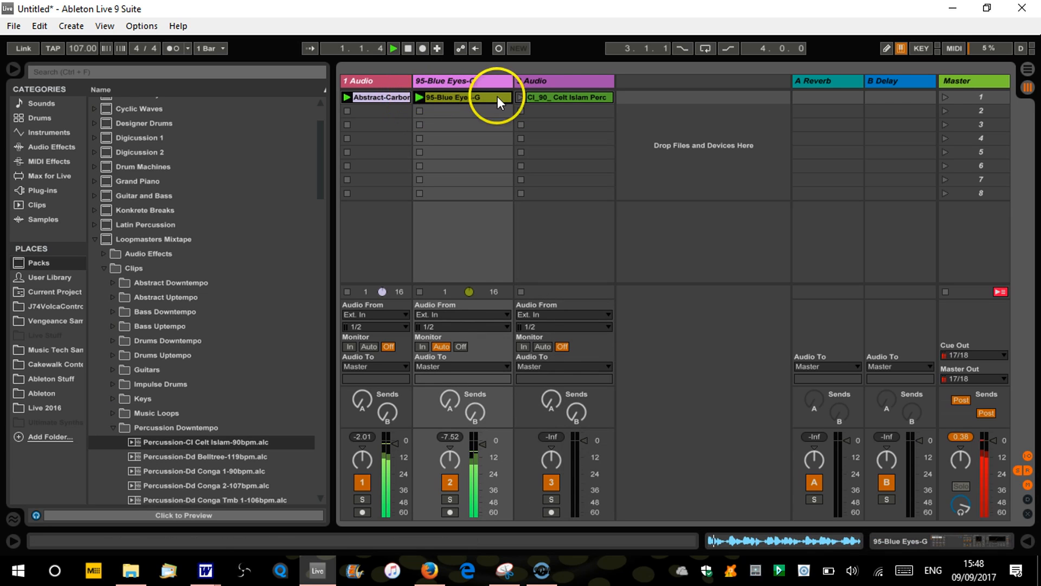
click(520, 97)
key(space)
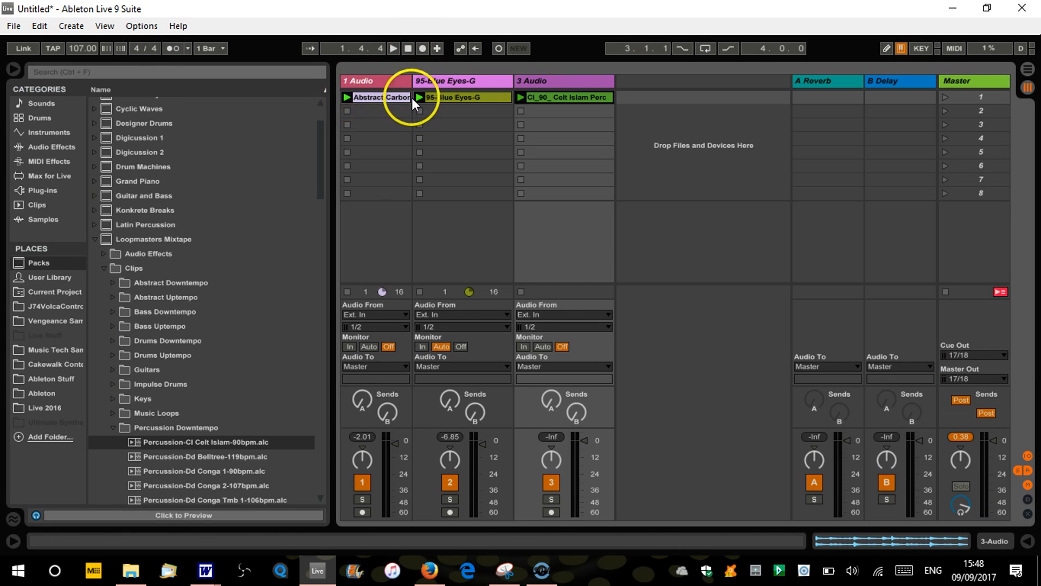
Stop the clips on all tracks at once and reset the song position to 1.1.1
click(946, 290)
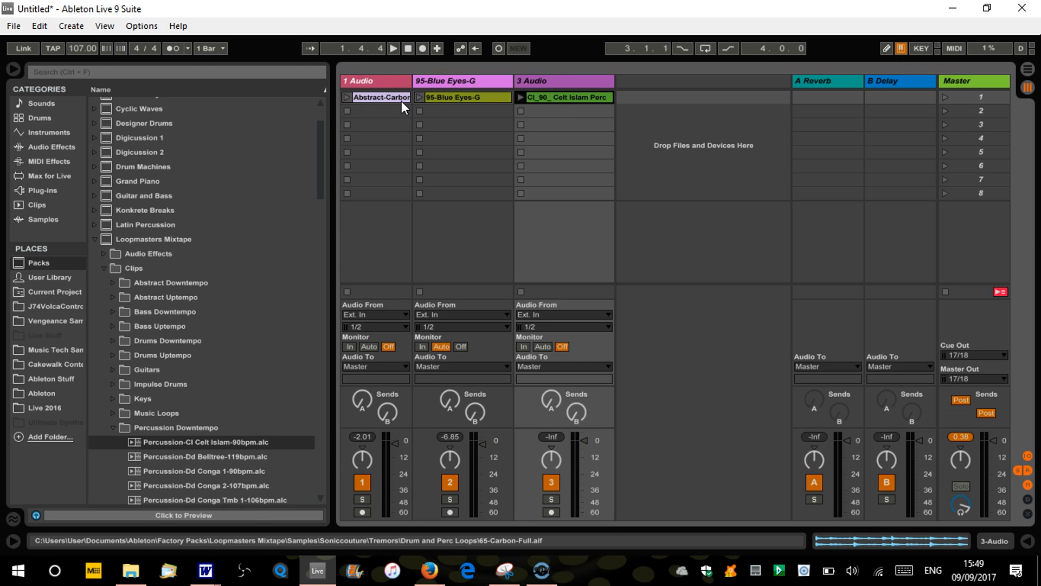
click(409, 46)
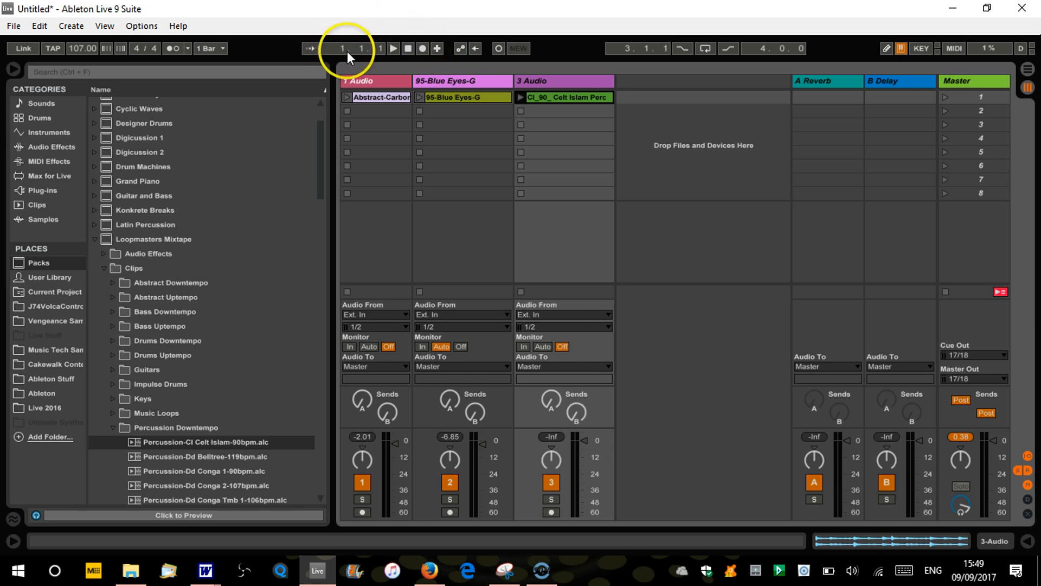
Try the global recording with its count-in, and stop the transport
click(420, 50)
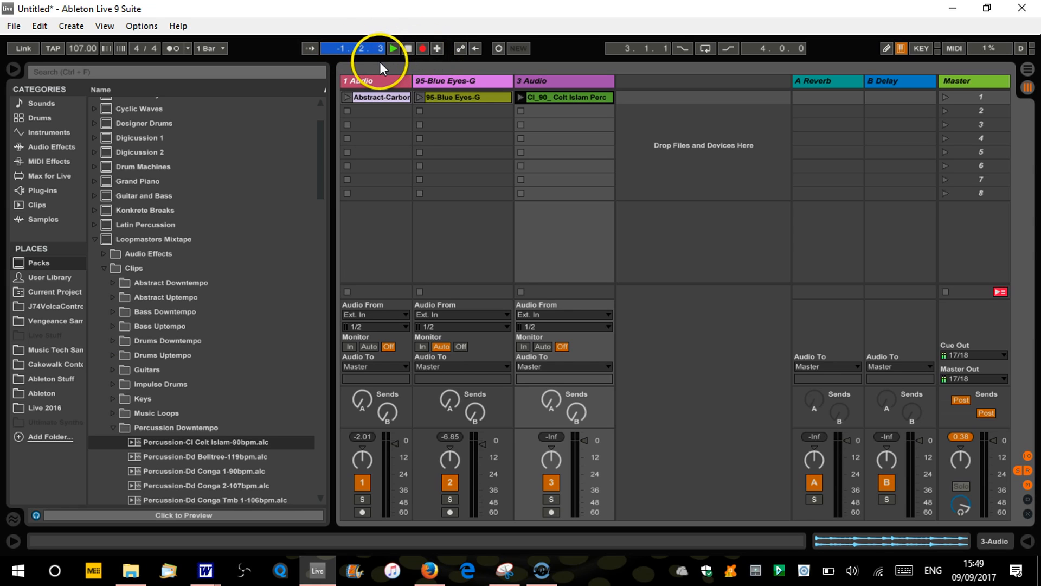
click(408, 49)
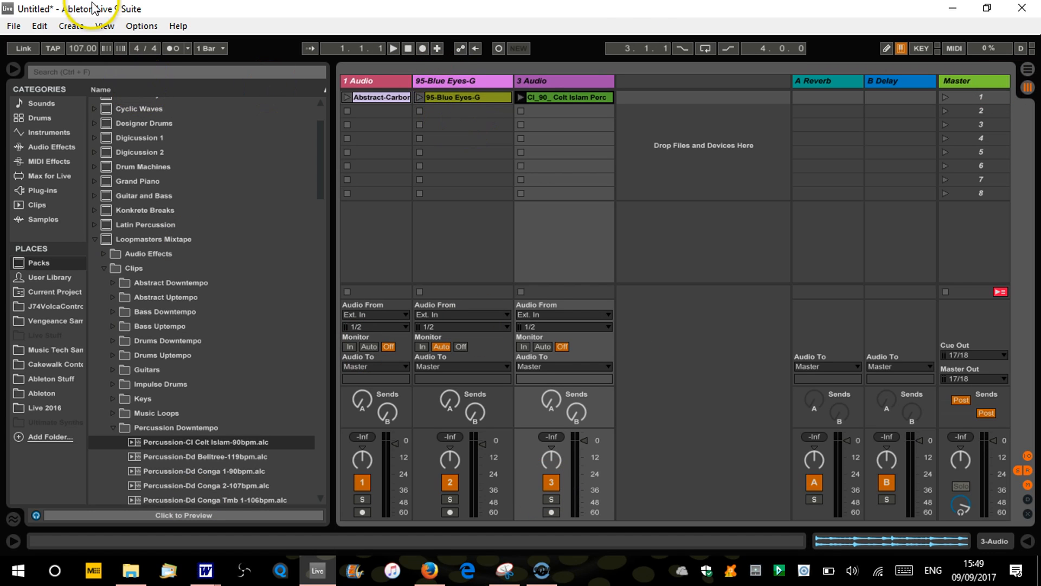
Switch the interface skin to Default in the Look Feel preferences, and restore the Disco skin
click(141, 27)
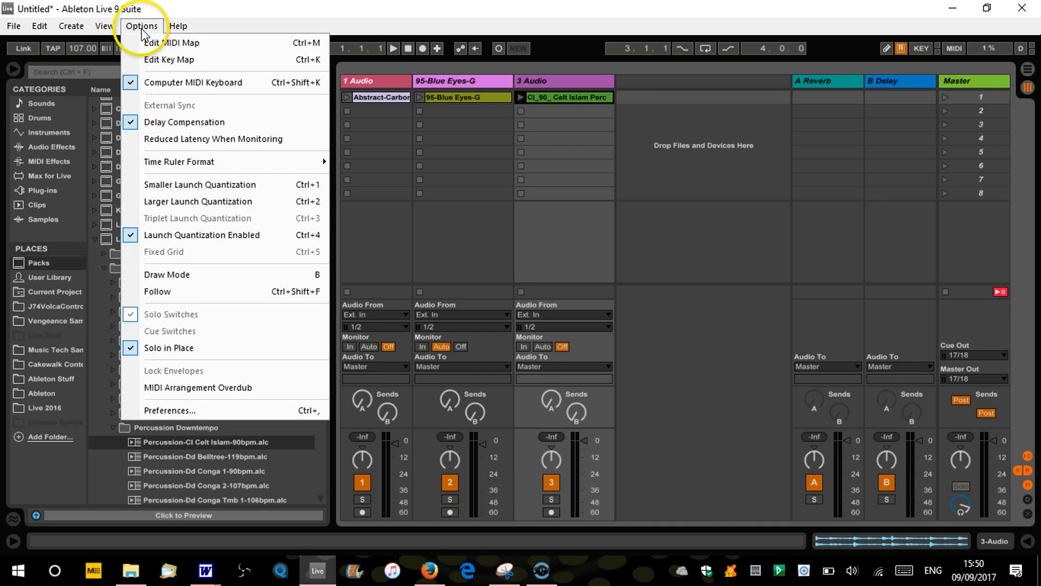
click(216, 410)
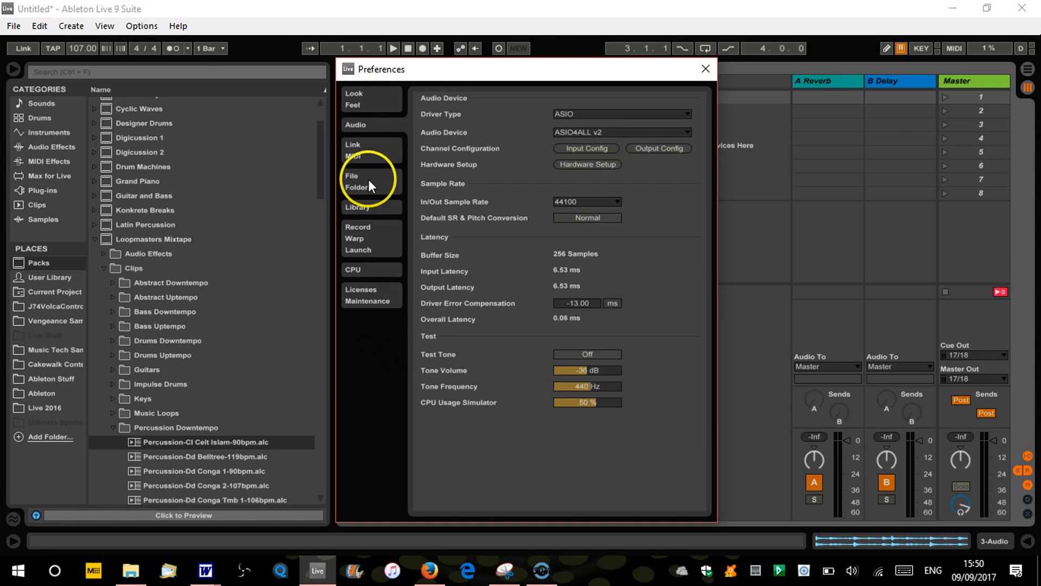
click(376, 99)
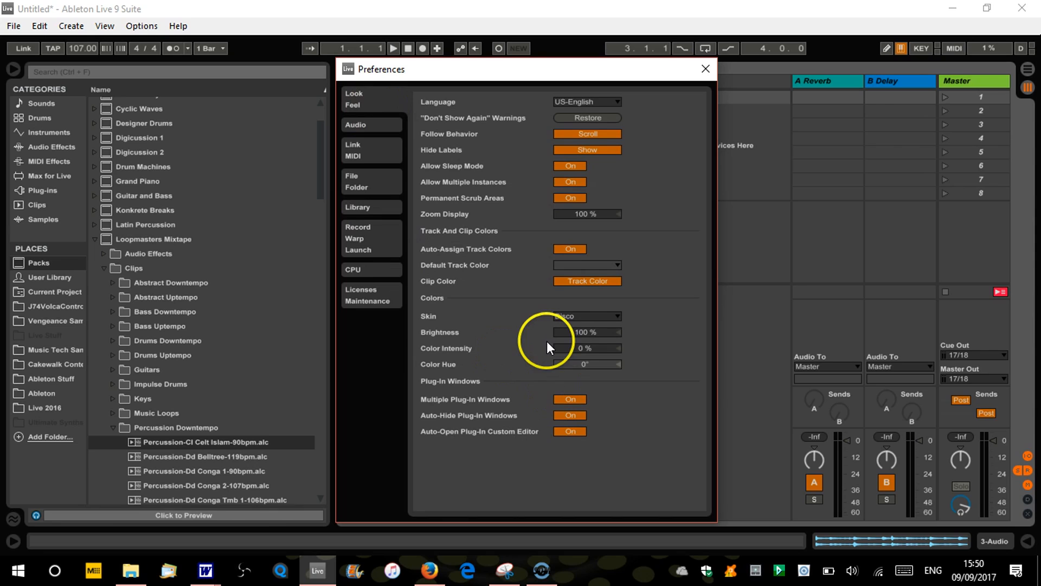
click(618, 314)
click(596, 329)
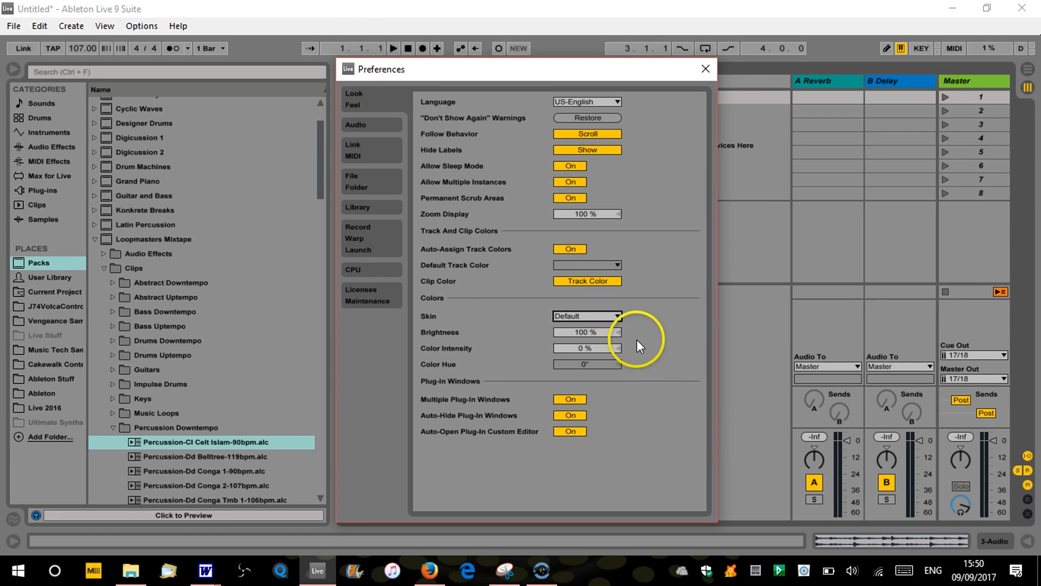
click(616, 315)
click(587, 385)
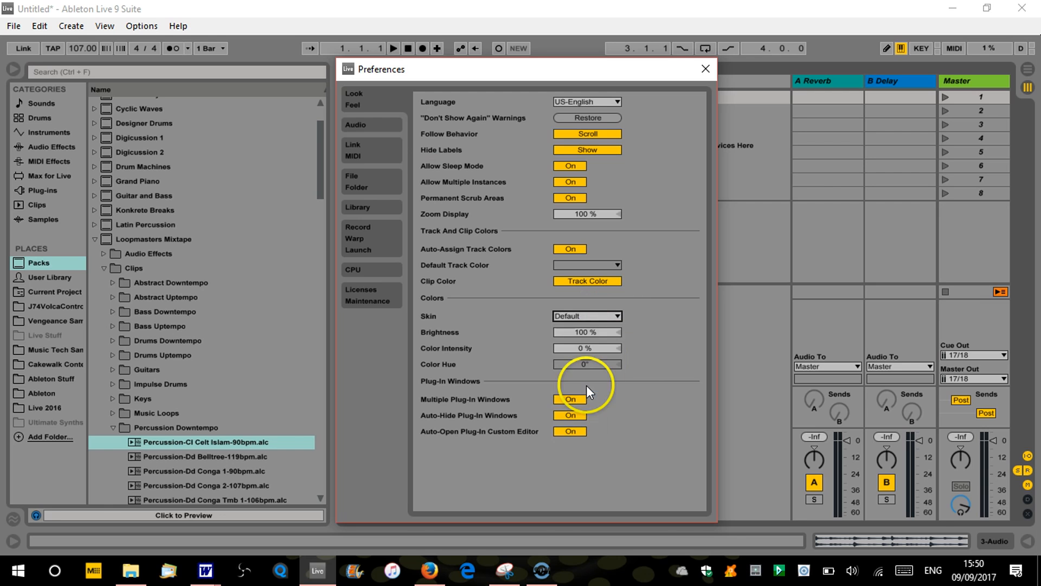
click(703, 70)
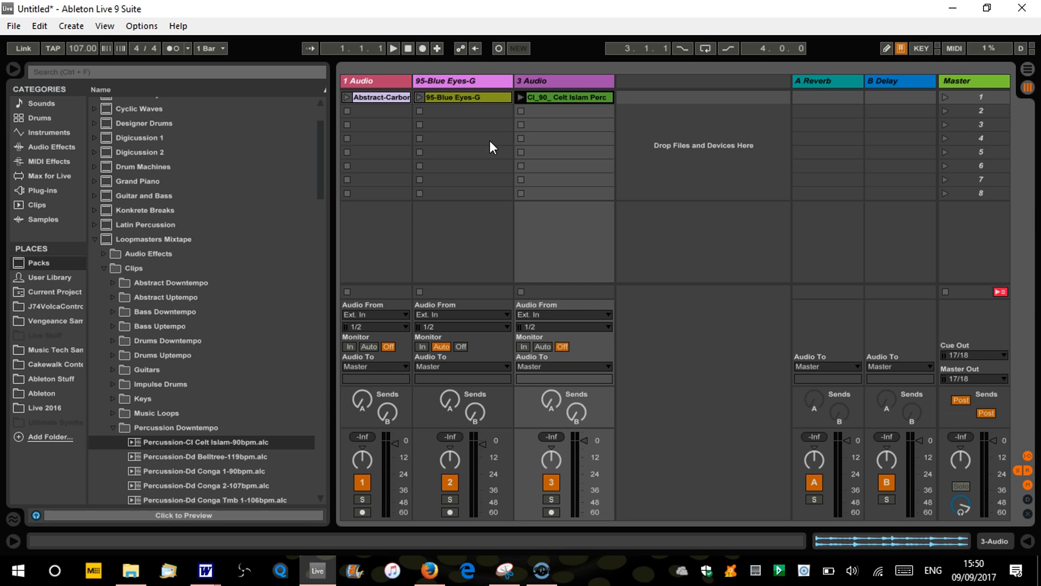
click(461, 100)
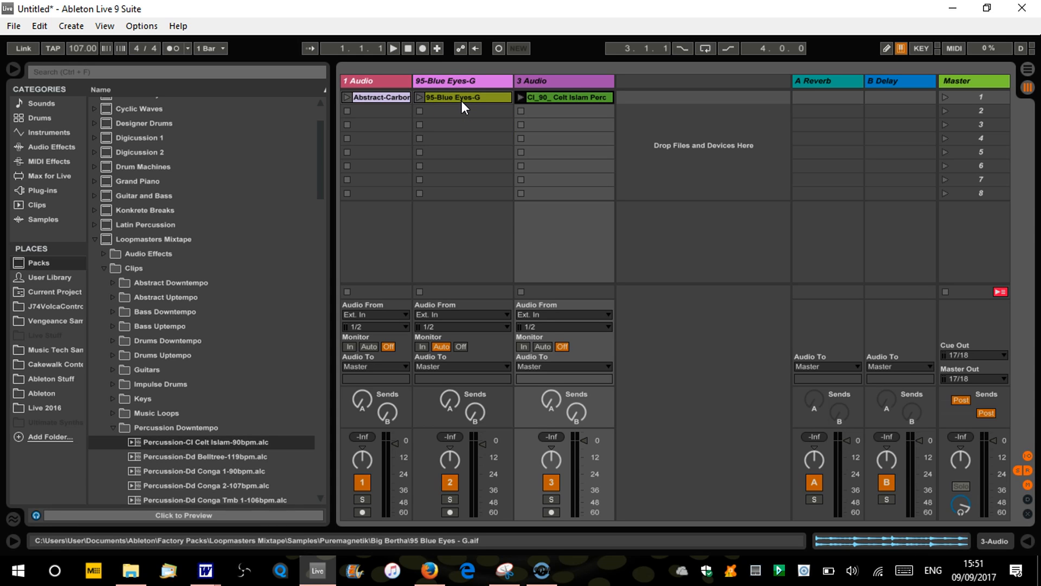
click(556, 95)
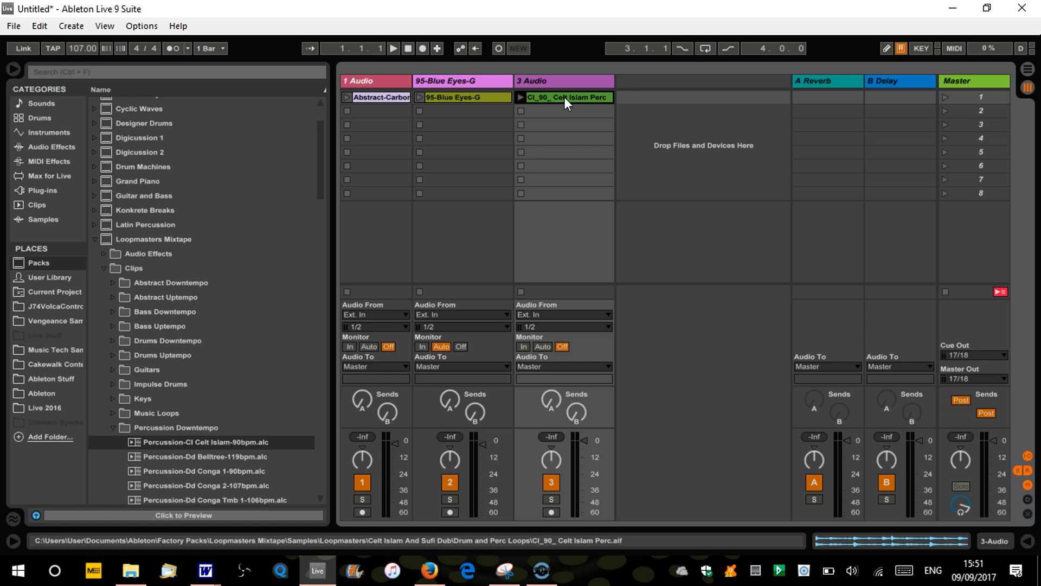
click(422, 85)
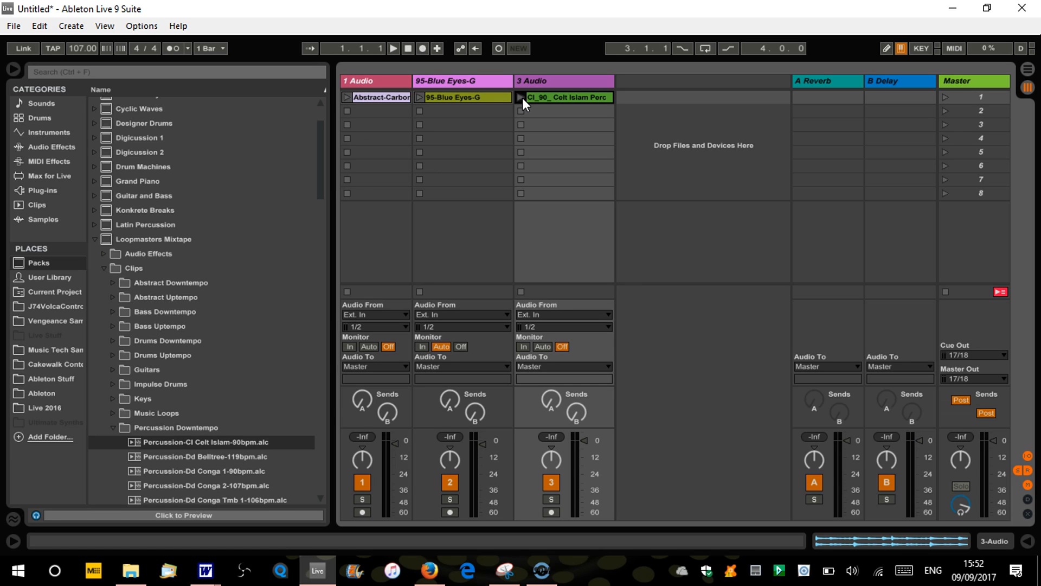
Record the Abstract-Carbon clip while raising the song tempo to 124 BPM, and stop the recording
click(422, 49)
click(347, 97)
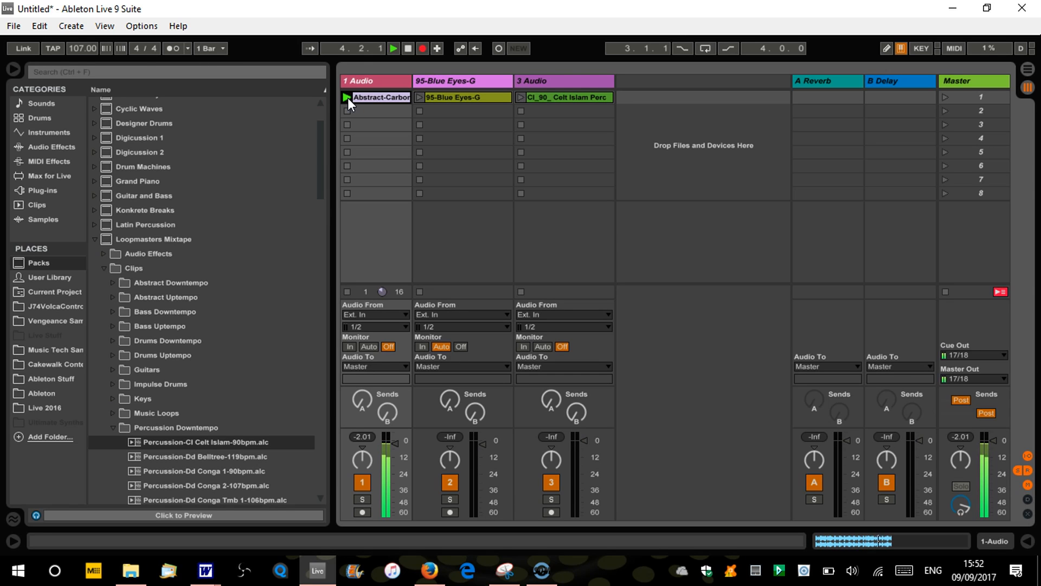
drag(75, 50, 75, 41)
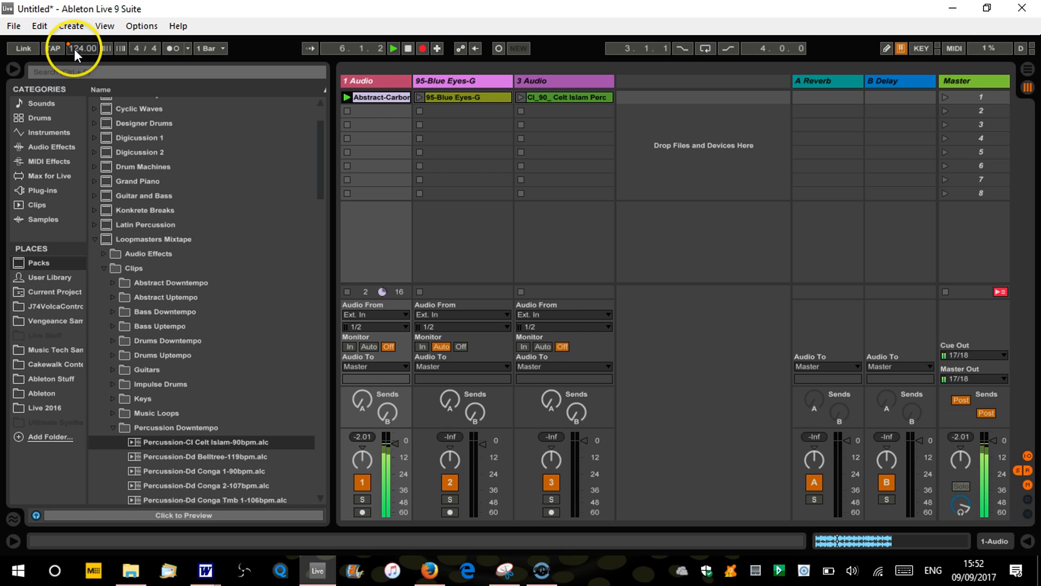
click(408, 49)
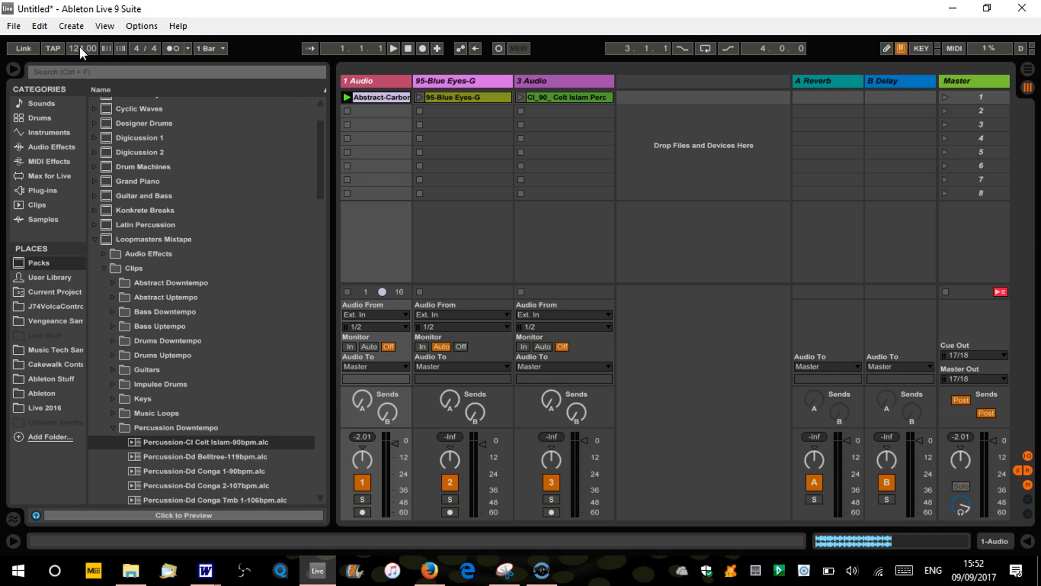
Set the song tempo to 130 BPM and audition the Abstract-Carbon clip, ending at song position 1.1.1
click(348, 111)
drag(82, 48, 82, 43)
click(346, 98)
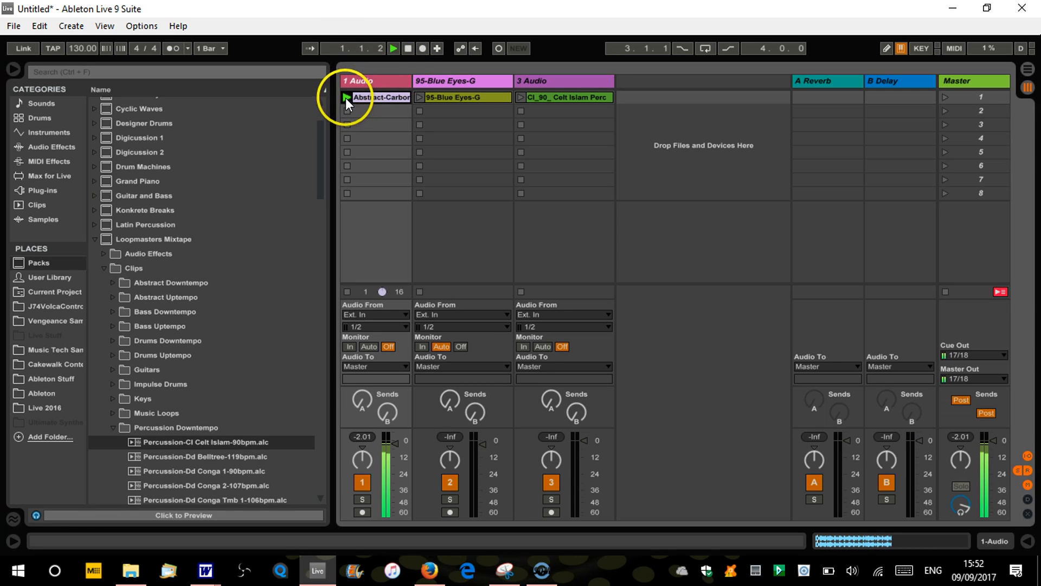
click(407, 49)
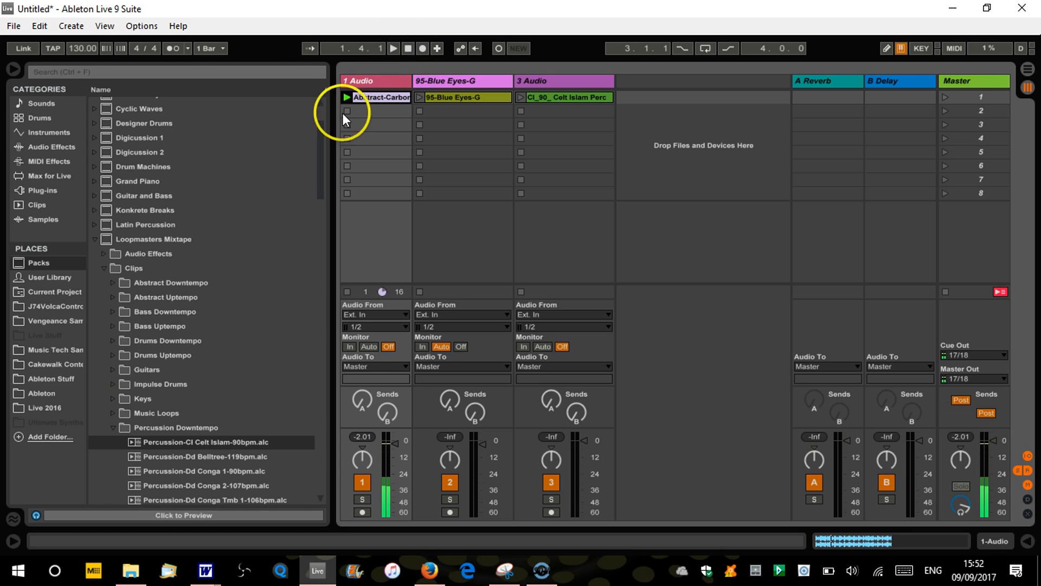
click(407, 48)
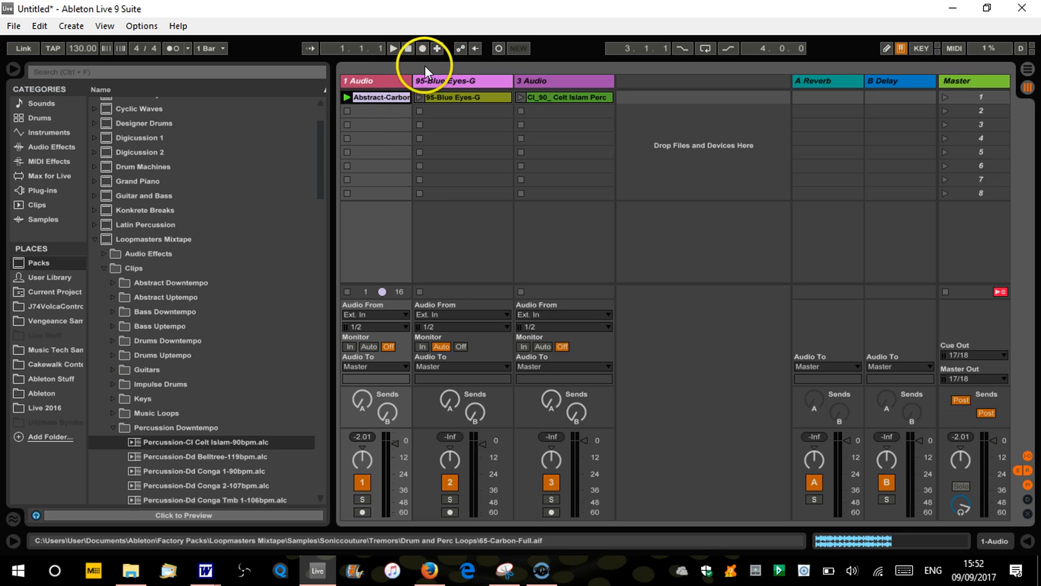
Start an arrangement recording with the Abstract-Carbon clip playing, and bring in the 95-Blue Eyes-G clip
click(423, 50)
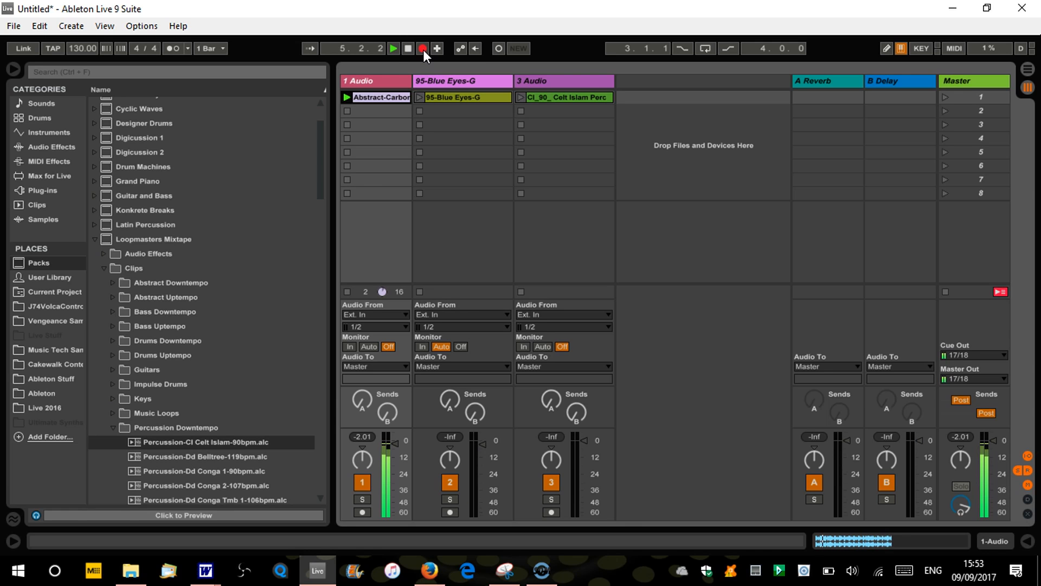
click(421, 97)
click(419, 97)
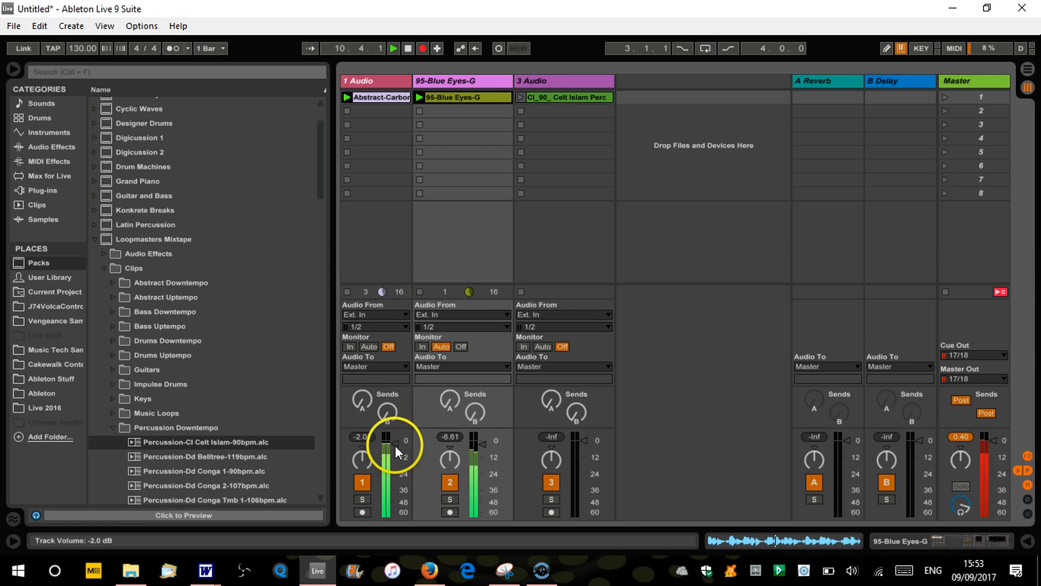
While recording, lower the 1 Audio track's volume to about -5 dB and launch the Celt Islam percussion clip
drag(395, 445, 395, 449)
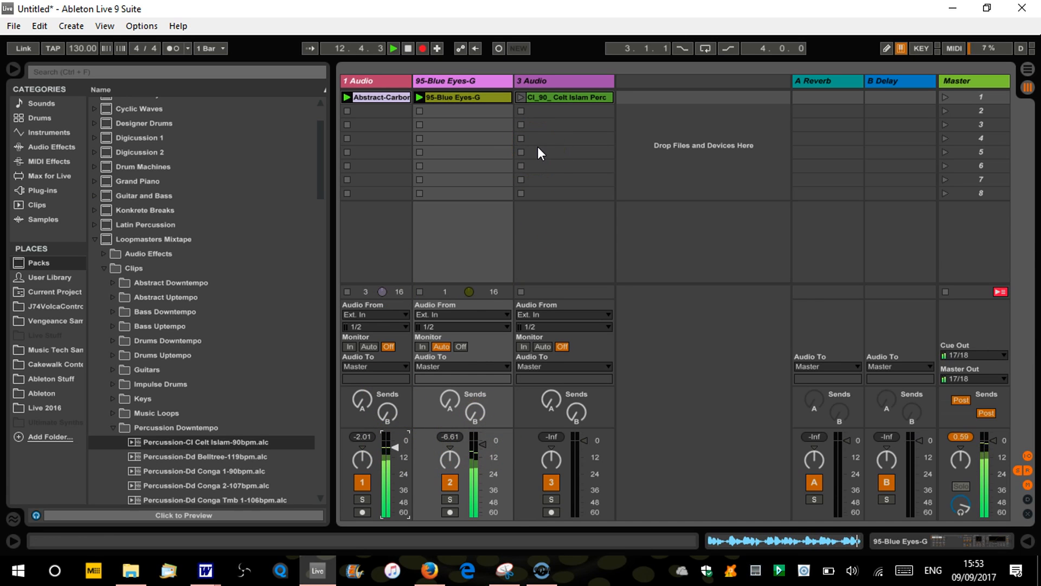
click(555, 95)
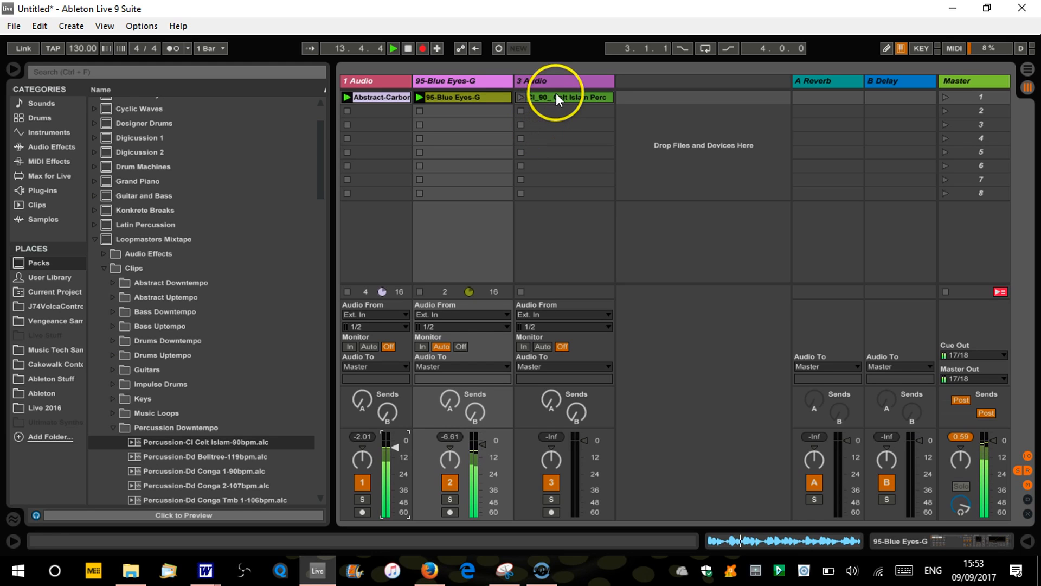
click(519, 96)
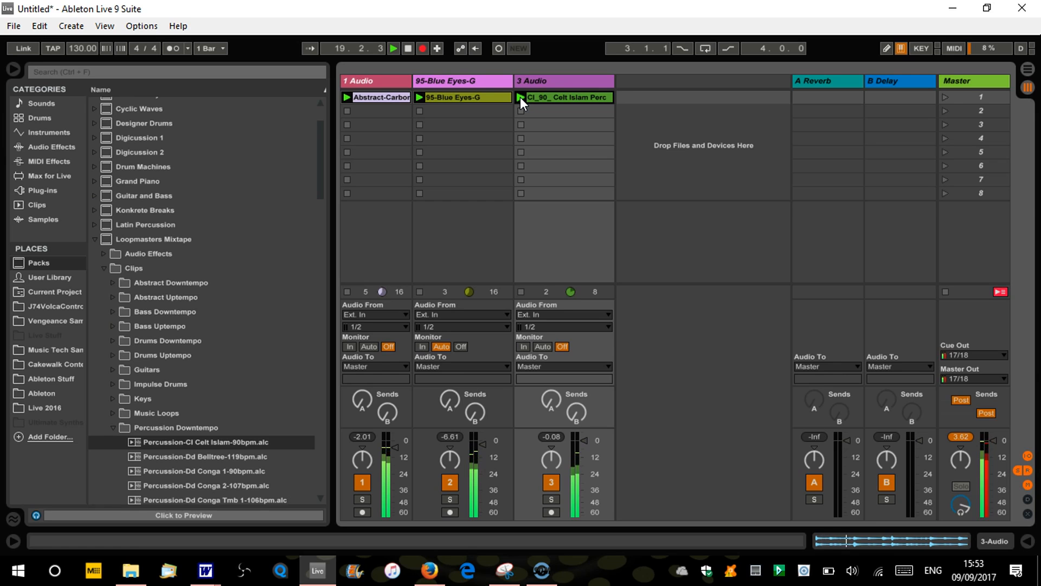
Stop the recording with the song position at 1.1.1, and show the recorded clips in the Arrangement view
click(398, 83)
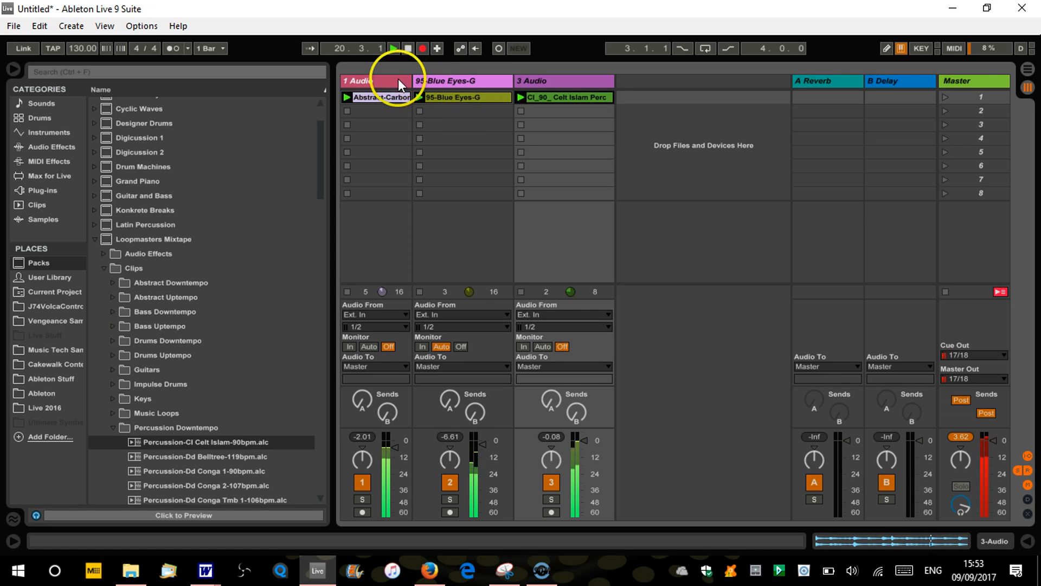
click(408, 48)
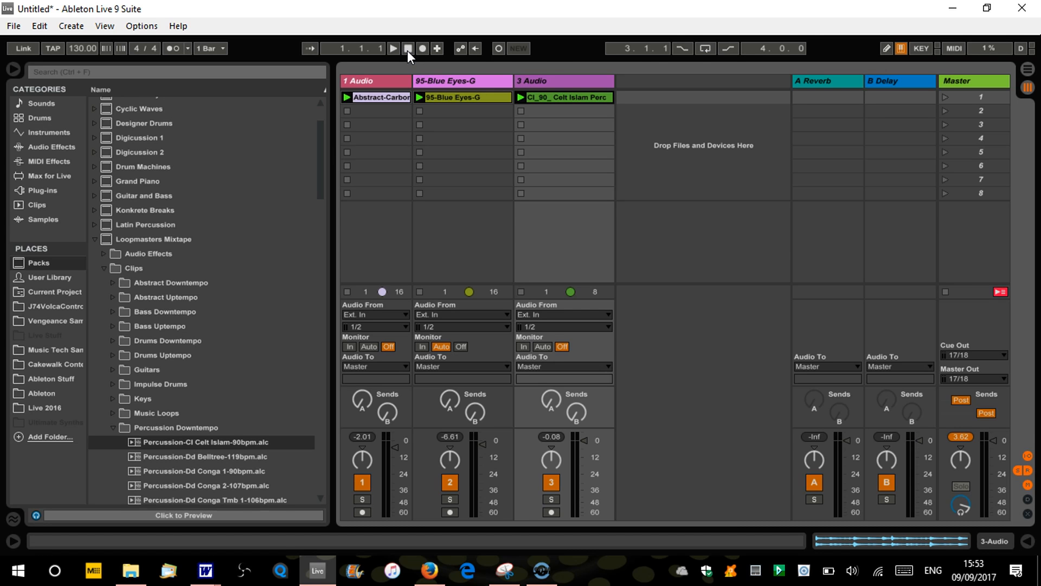
key(Tab)
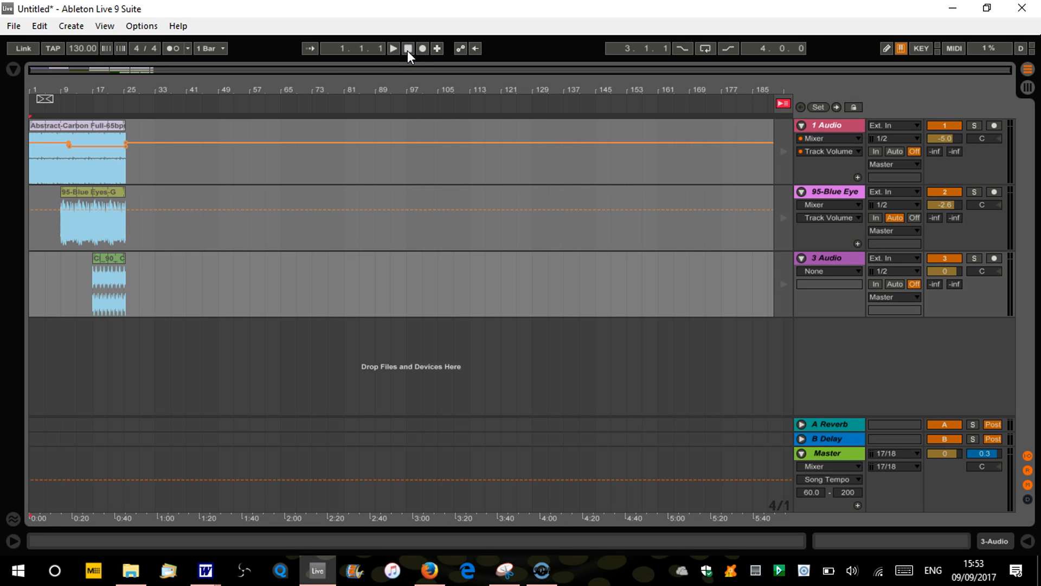
drag(40, 88, 39, 106)
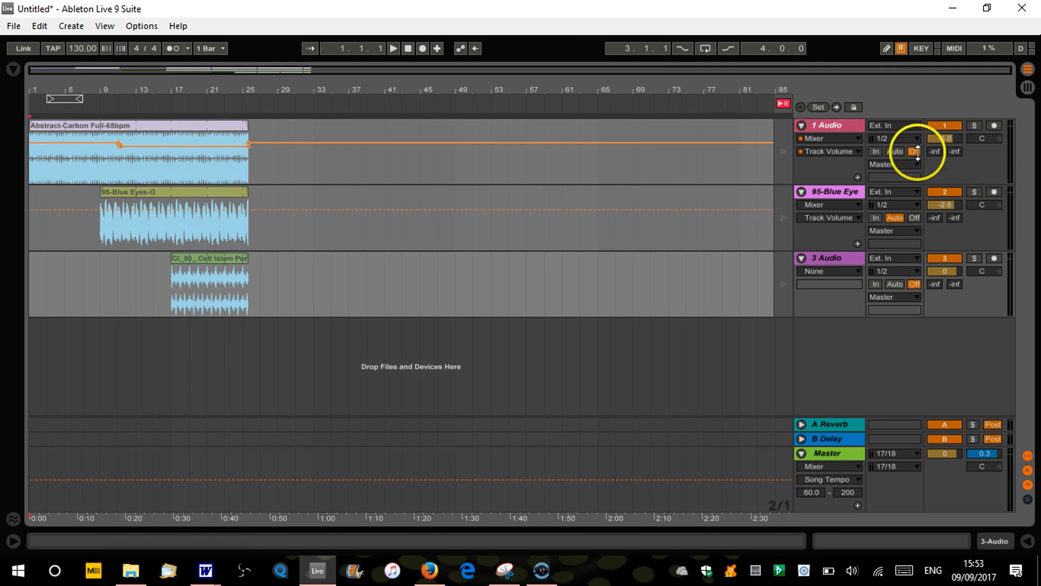
Show the 1 Audio track's Track Volume automation, select it from bar 1 to bar 83, and cut the envelope
click(857, 152)
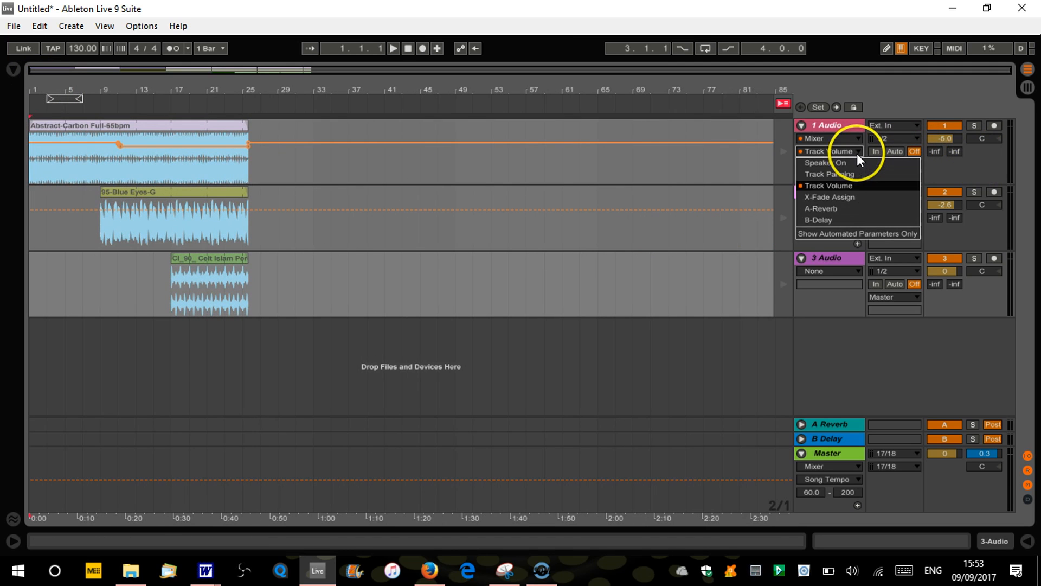
click(838, 186)
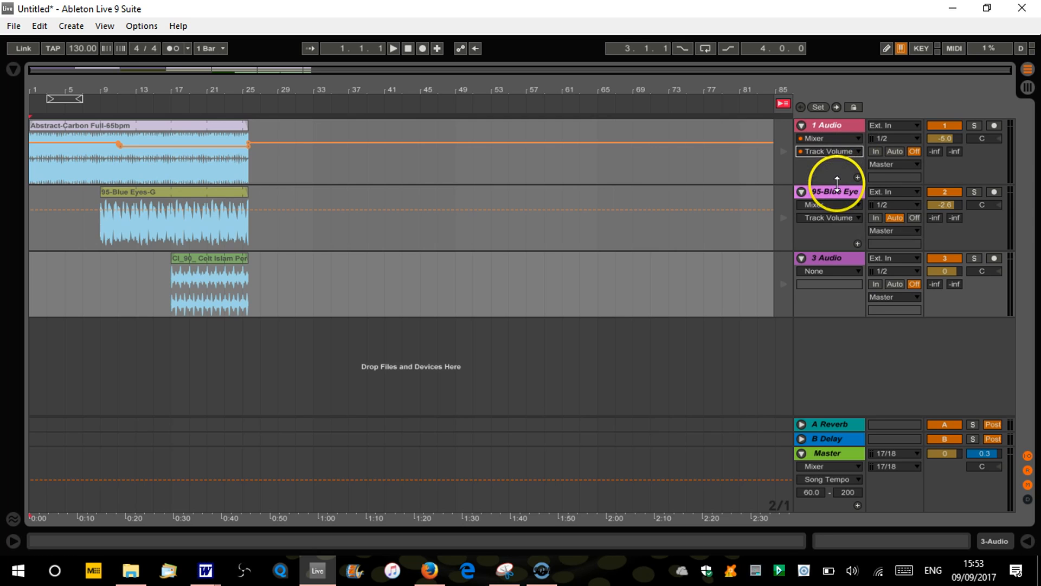
click(755, 142)
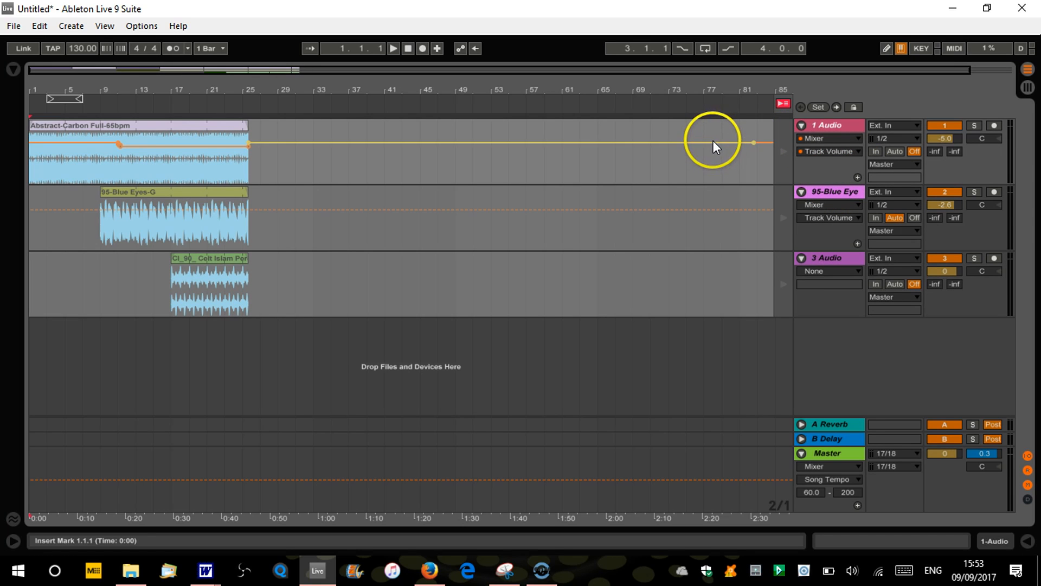
drag(761, 155, 9, 126)
click(117, 143)
click(113, 142)
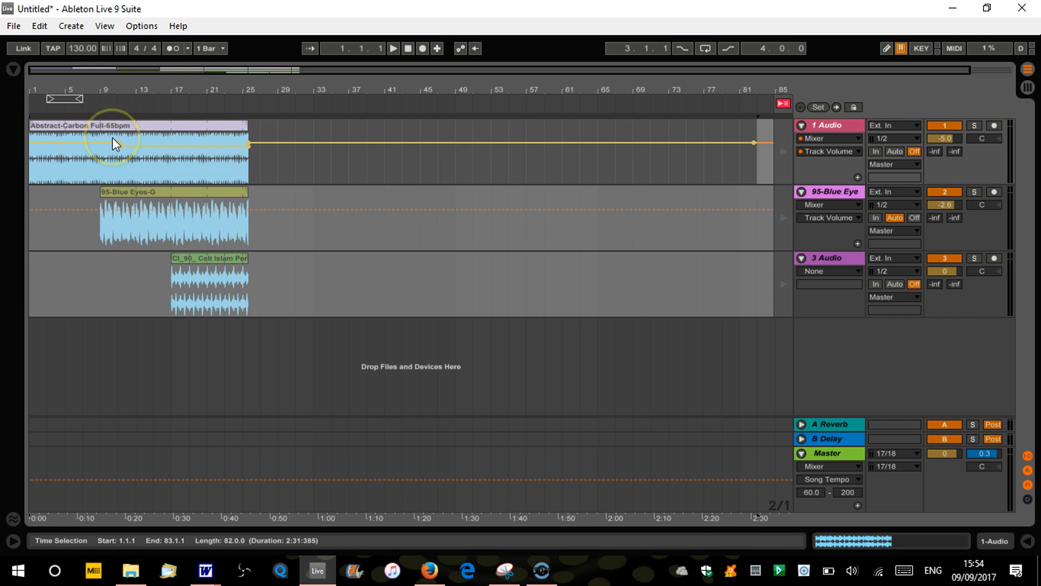
right_click(113, 138)
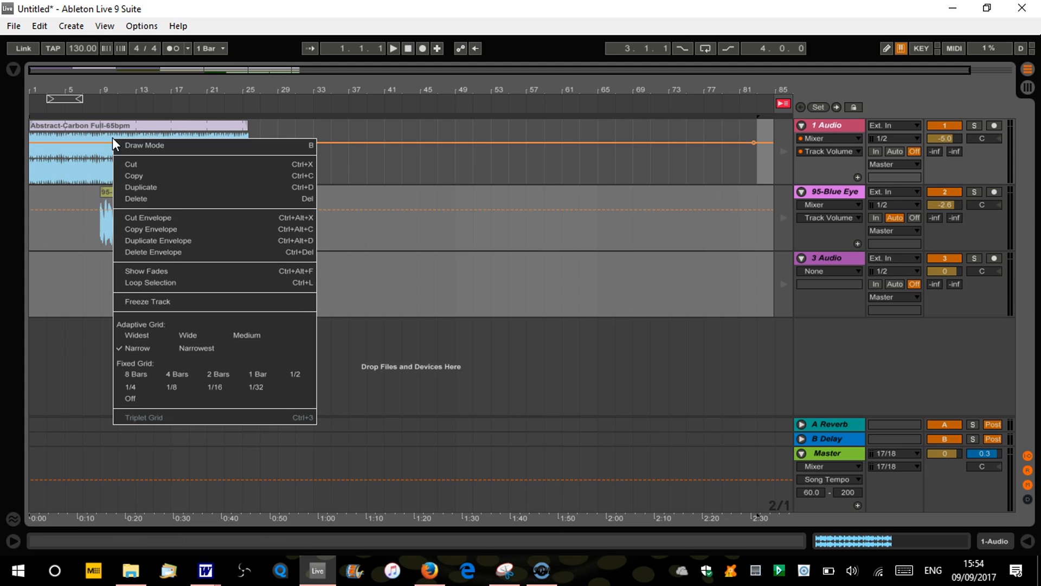
click(159, 219)
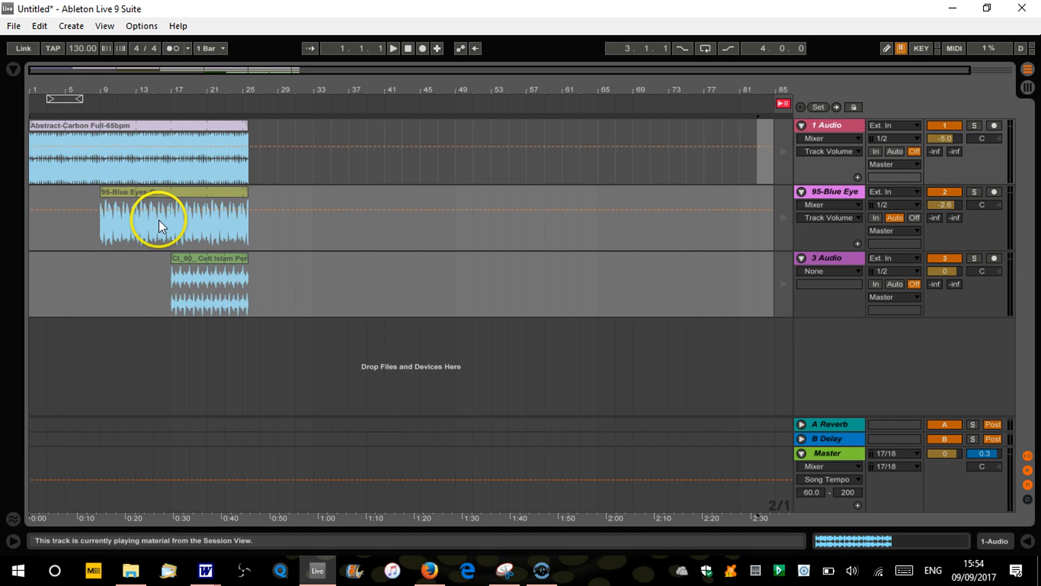
Reset the song position to 1.1.1 and briefly play the project from the Arrangement view with the Session clips still active
click(327, 207)
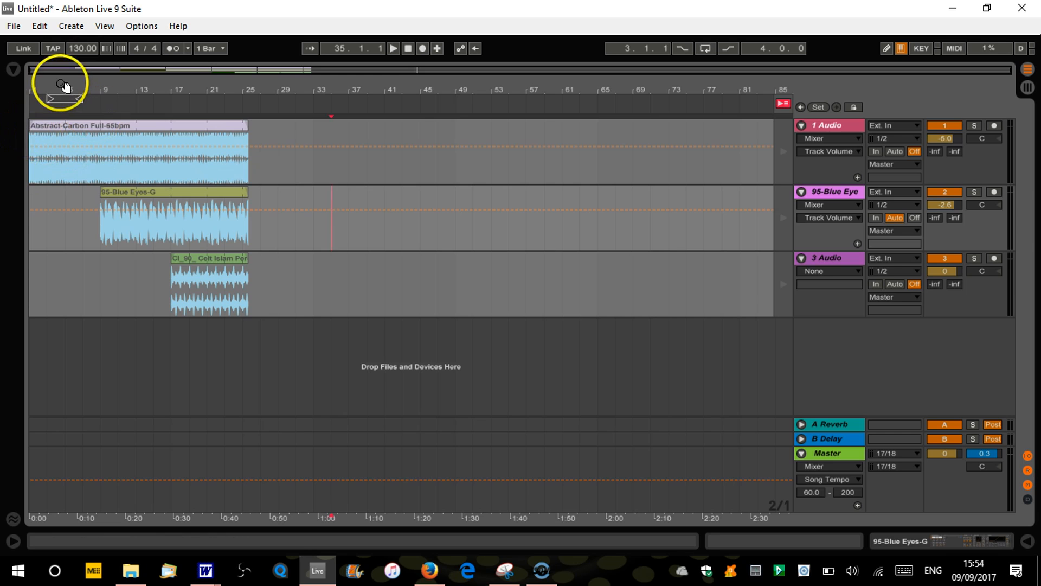
drag(64, 86, 58, 86)
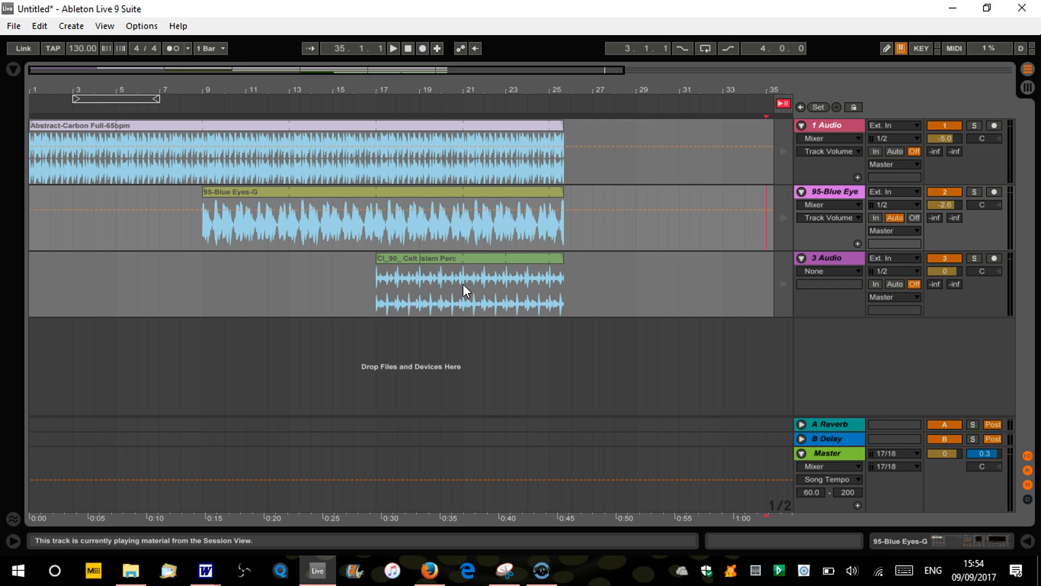
click(408, 48)
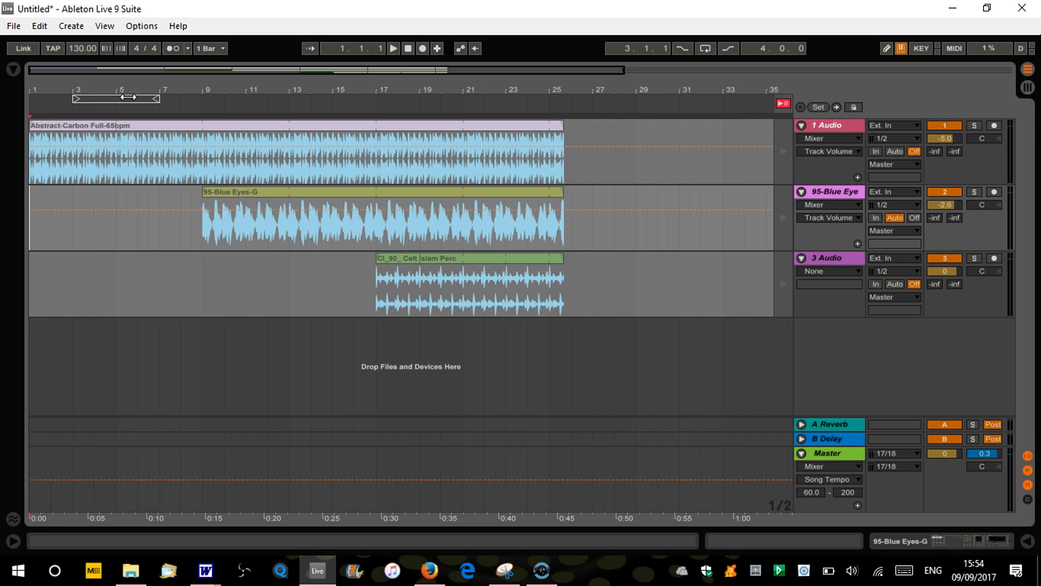
click(30, 115)
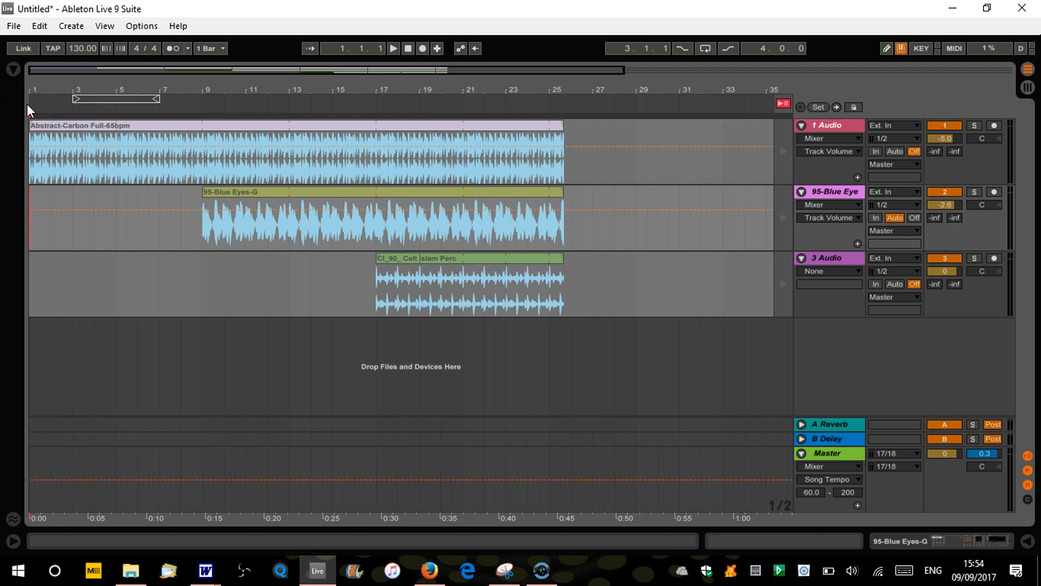
click(394, 49)
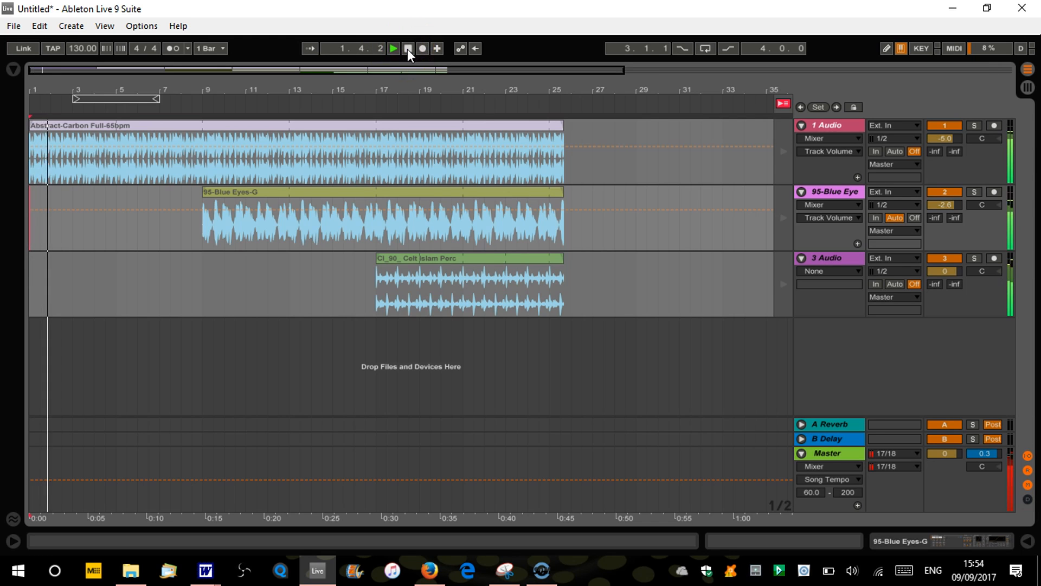
click(408, 49)
Stop all clips in the Session view and return to the Arrangement view
key(Tab)
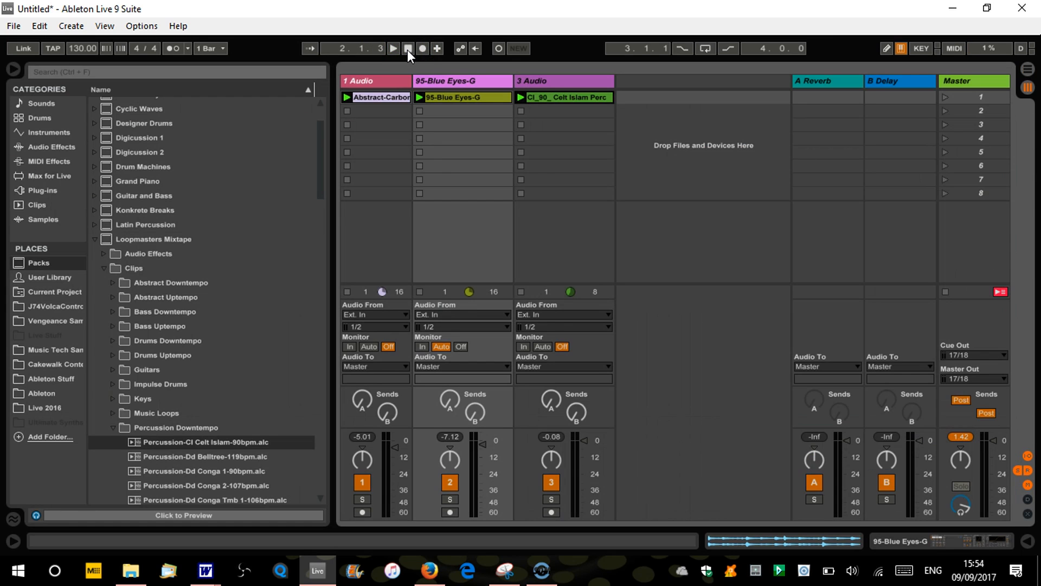
click(945, 292)
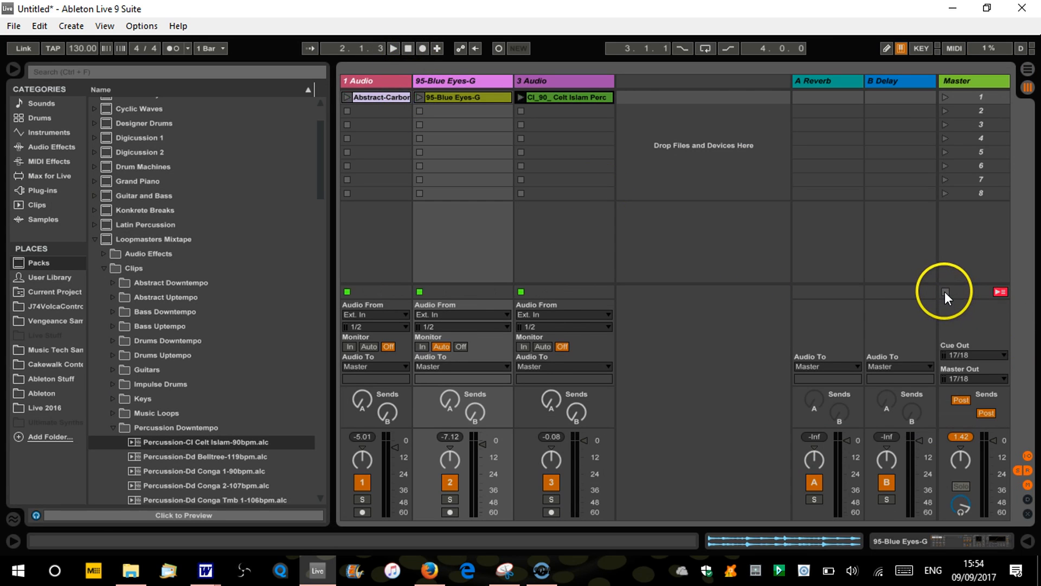
key(Tab)
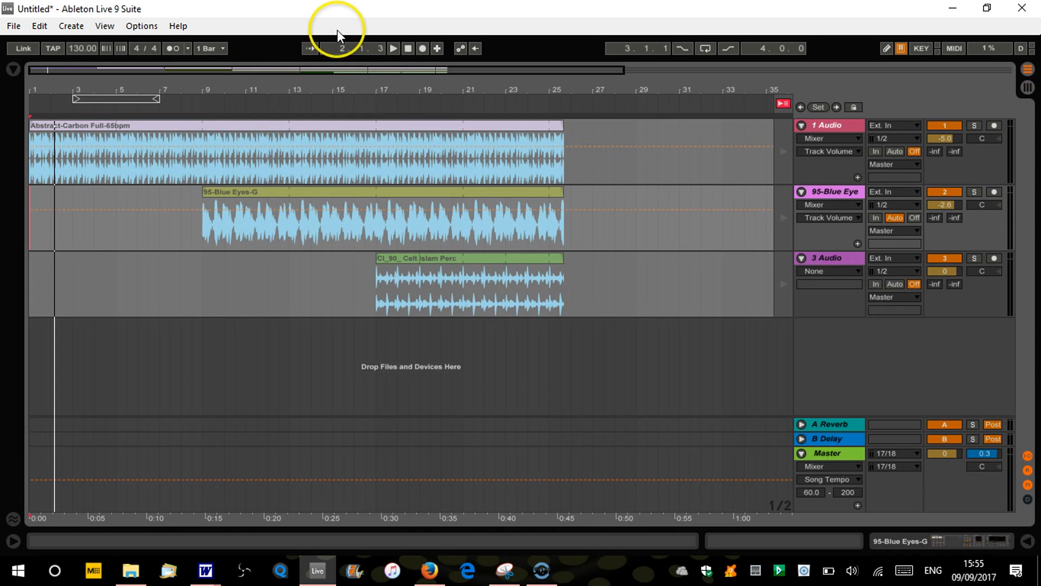
Play from 1.1.1 with the Session clips stopped, and compare the Session and Arrangement views
click(407, 49)
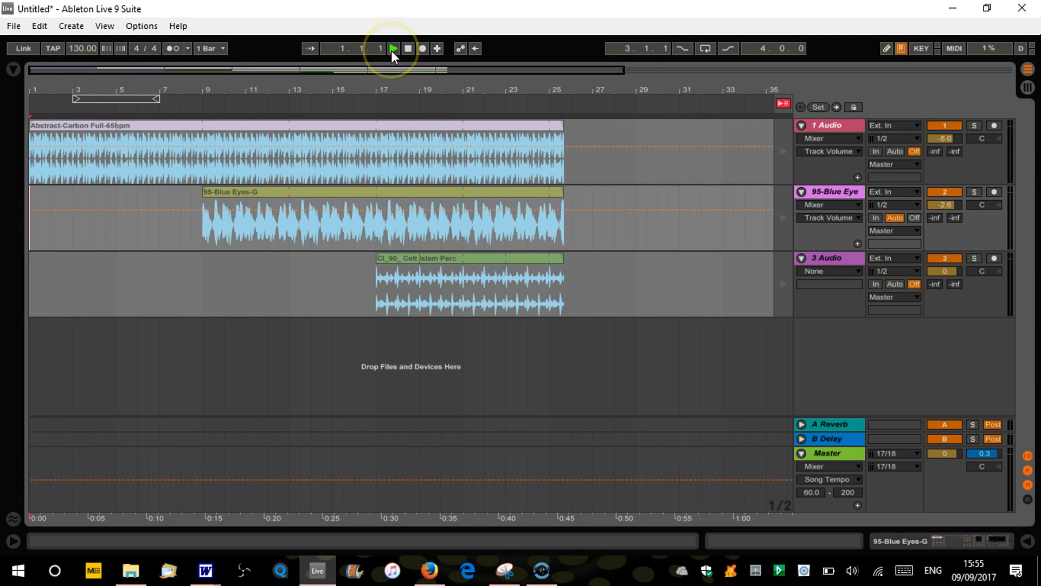
click(408, 49)
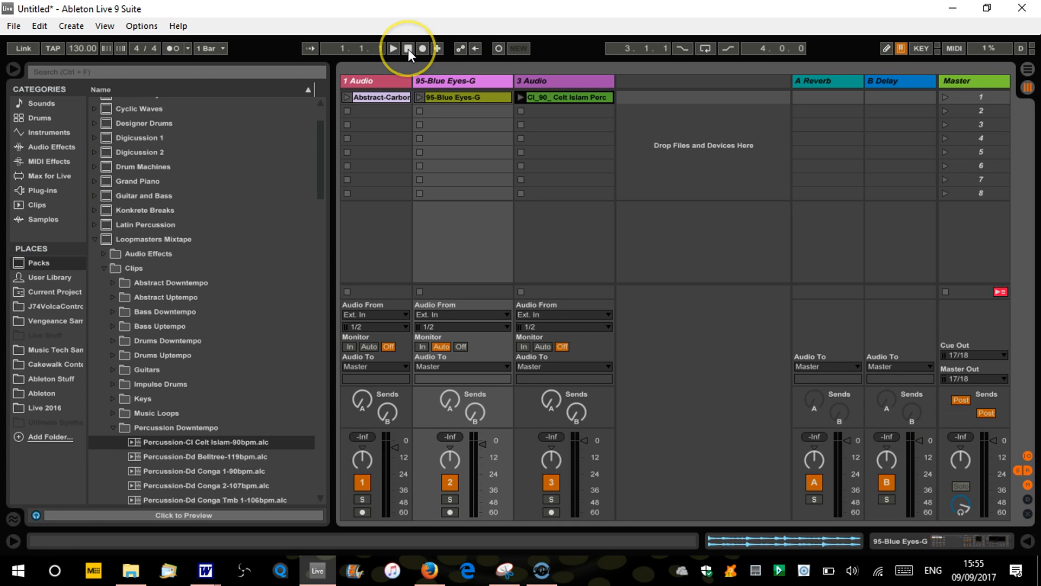
key(Tab)
click(394, 48)
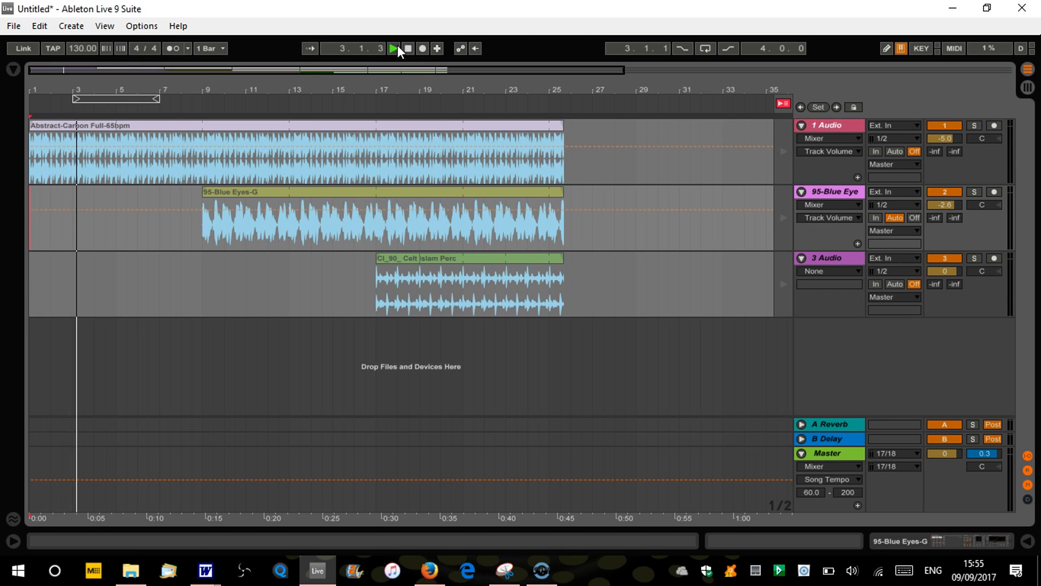
click(407, 48)
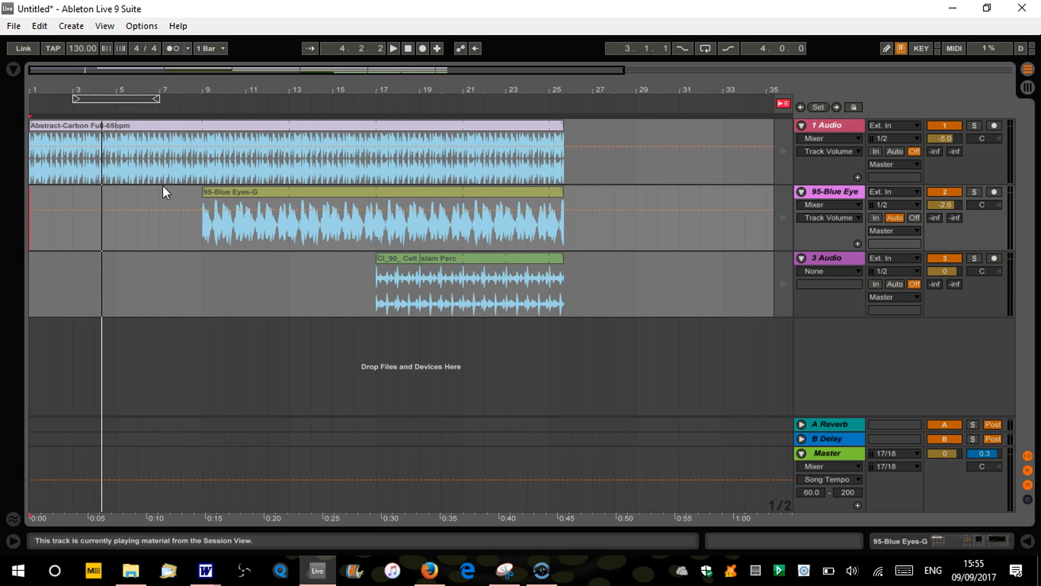
click(374, 133)
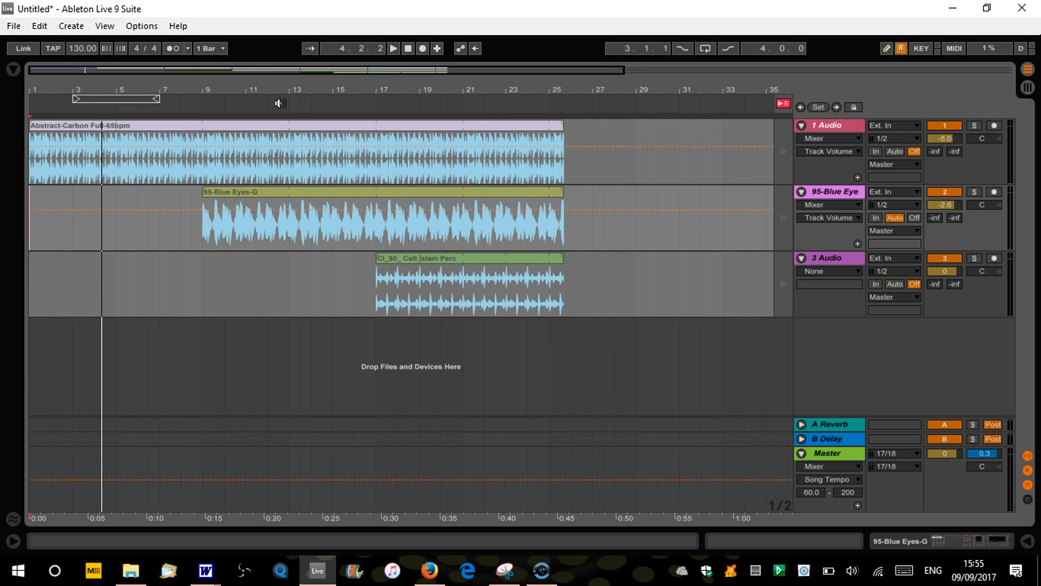
key(Tab)
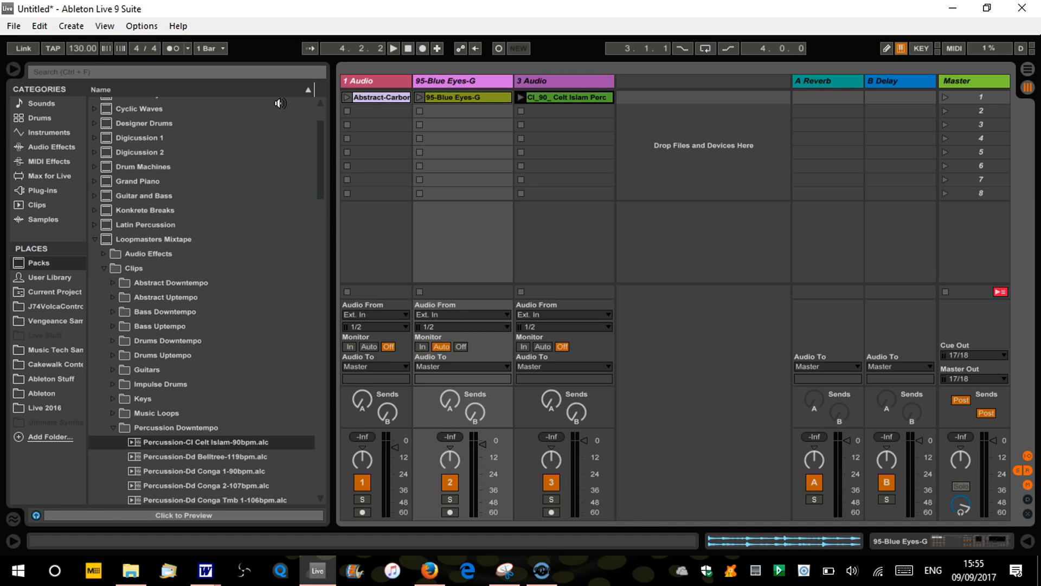
key(Tab)
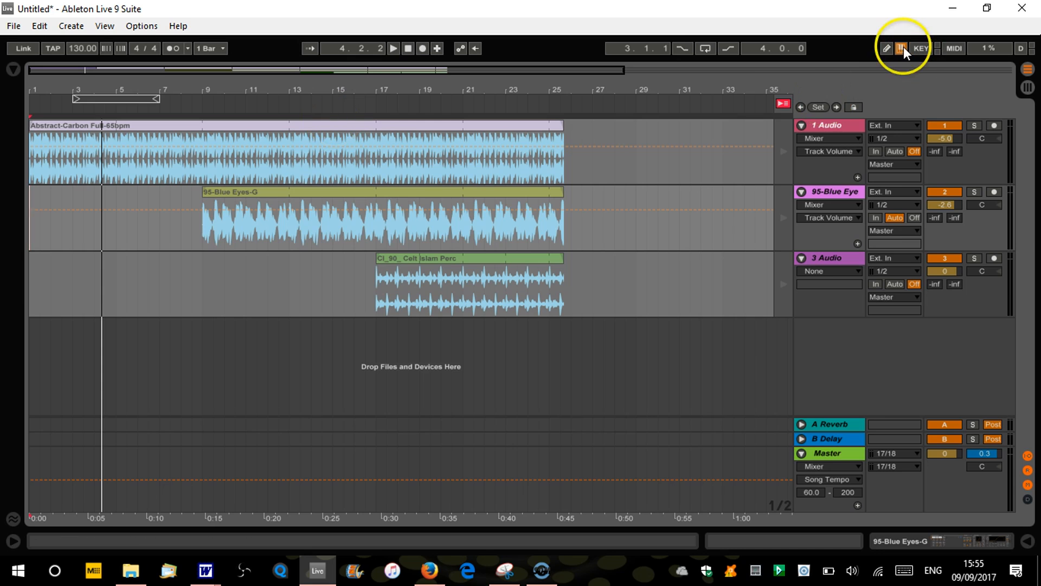
Switch all tracks back to arrangement playback, play the recorded arrangement briefly, and reset the song position to 1.1.1
click(783, 105)
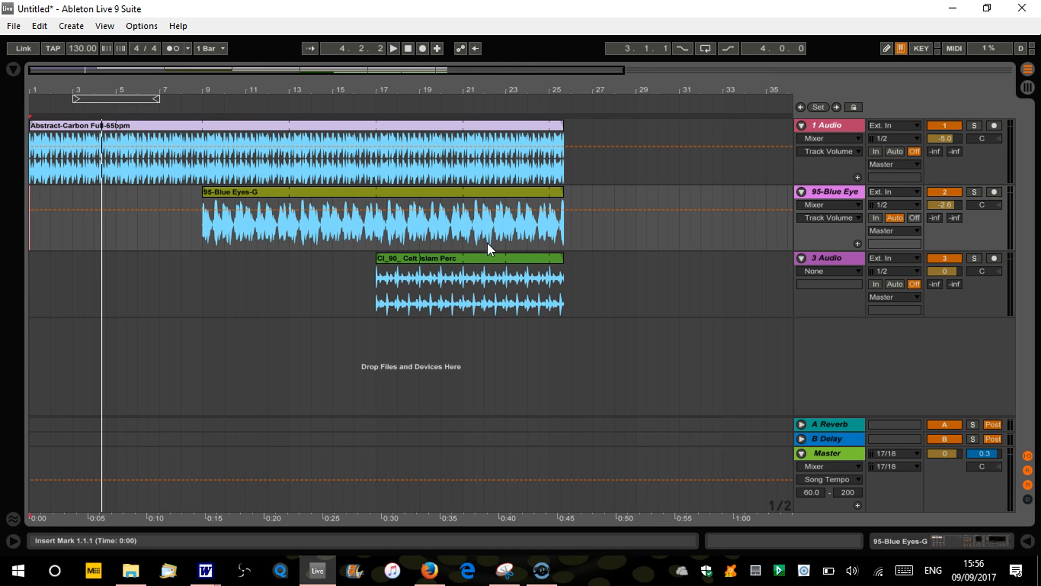
click(408, 48)
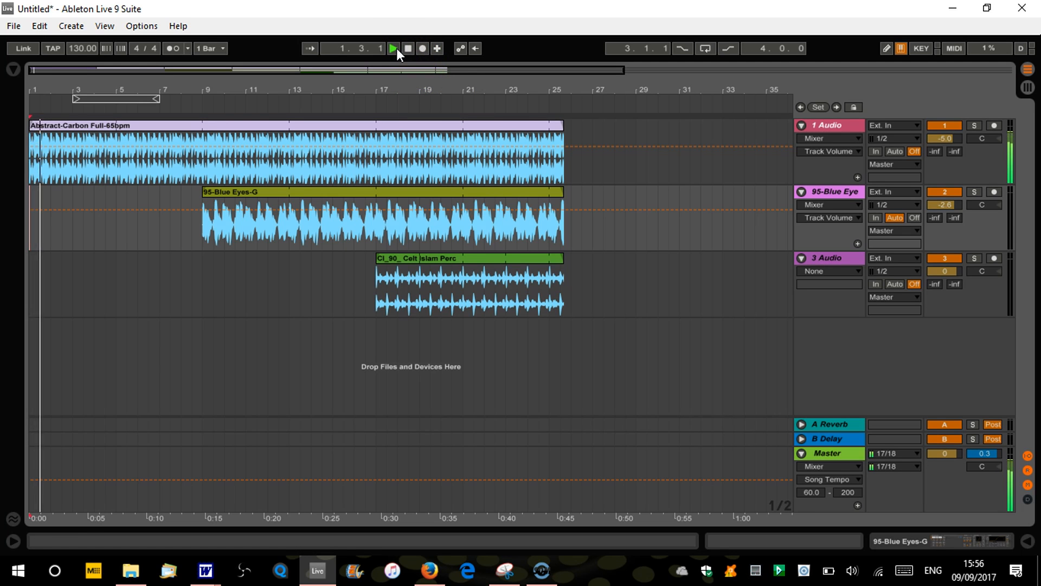
key(space)
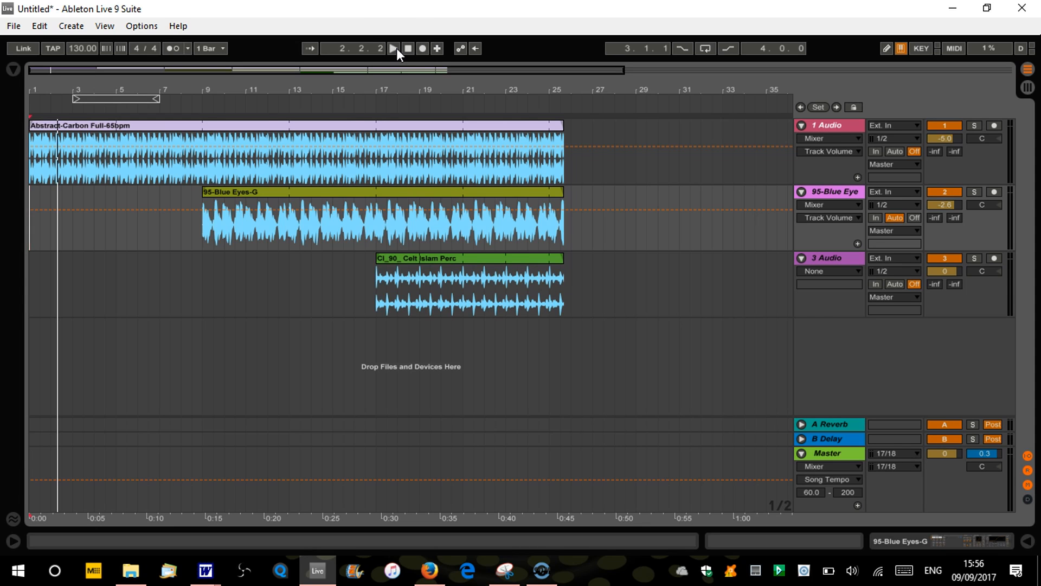
click(405, 48)
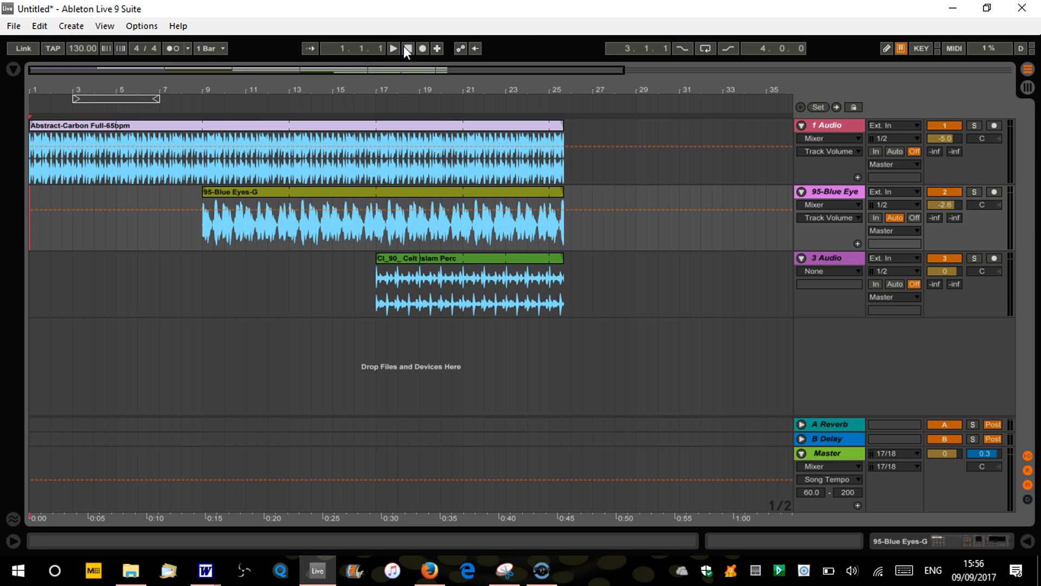
Launch scene 1 in the Session view so all three clips take over from the arrangement, and stop the transport
key(Tab)
click(310, 143)
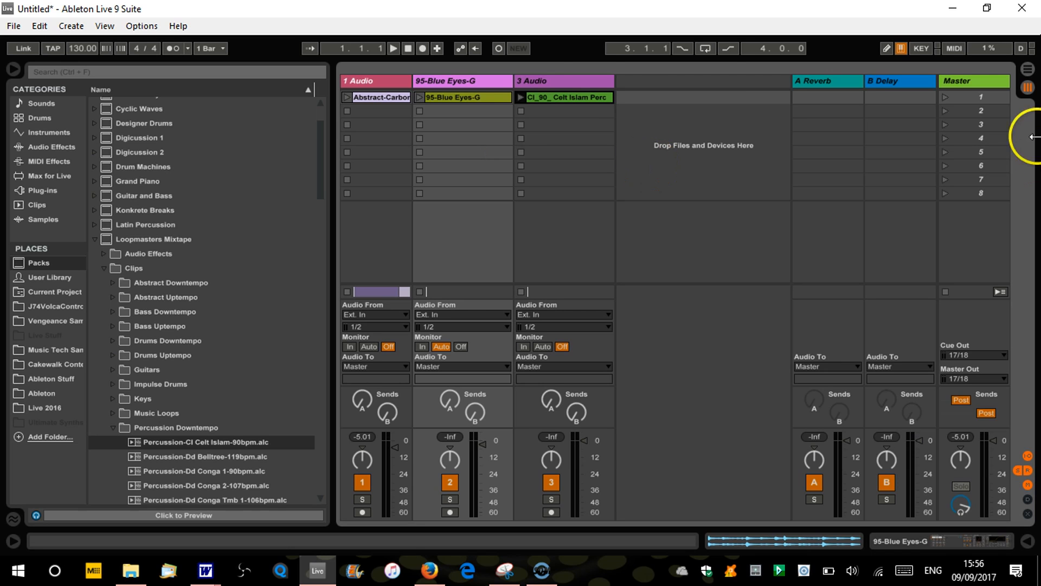
key(Tab)
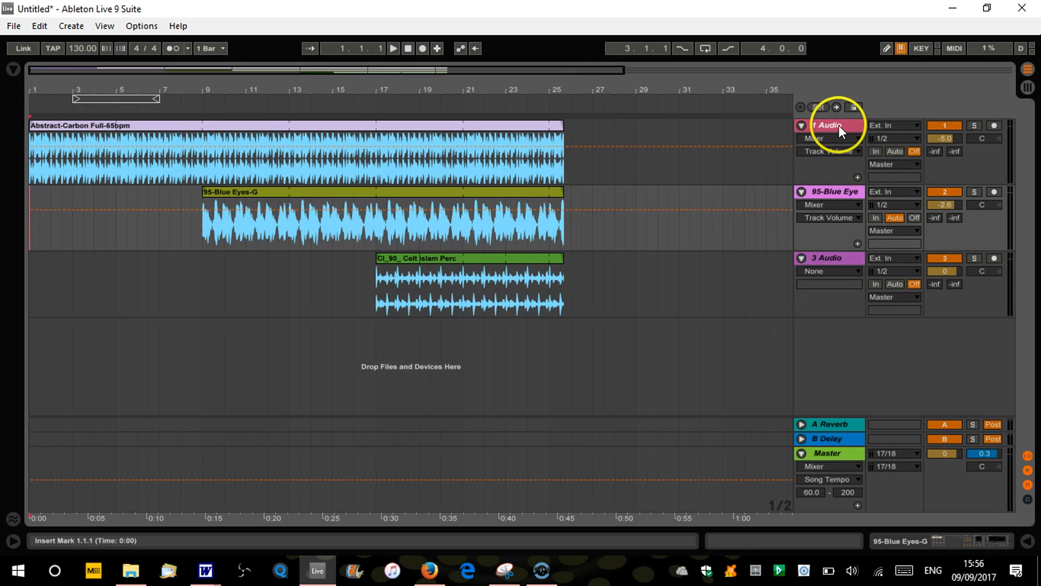
key(Tab)
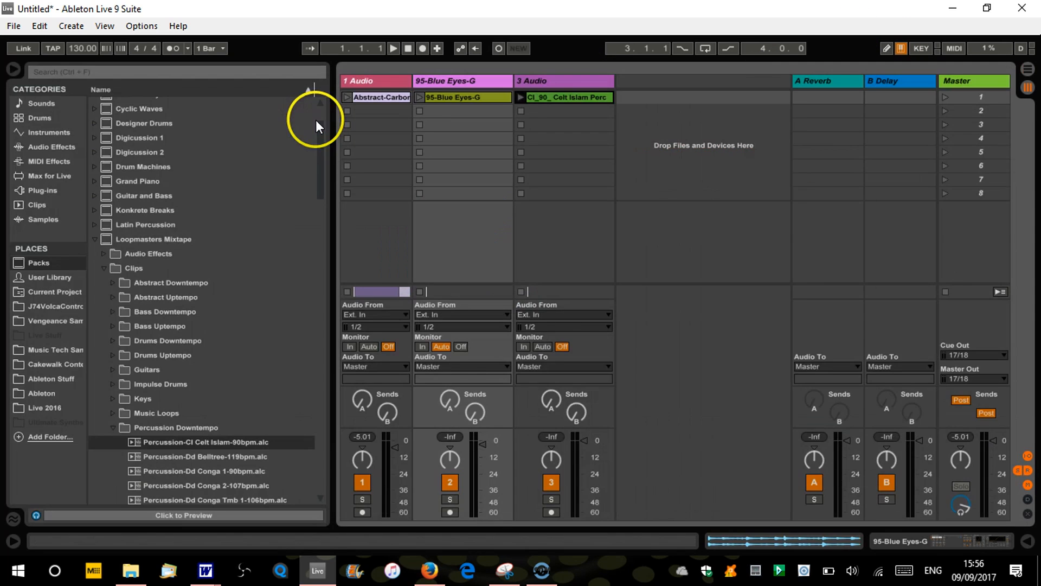
click(942, 97)
click(945, 292)
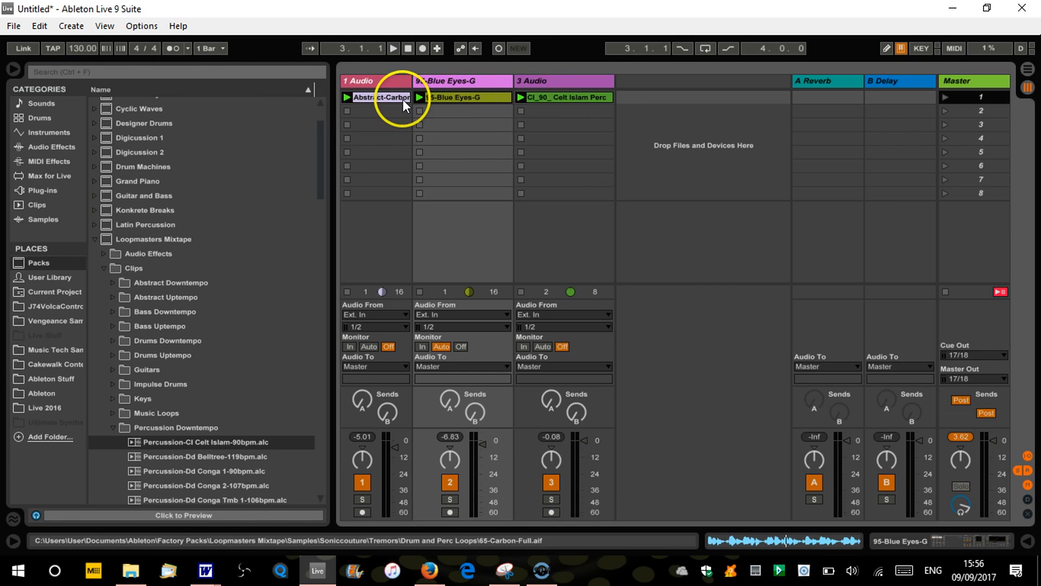
Return to the Arrangement view and play from 1.1.1 to hear the active Session clips, then stop playback
key(Tab)
click(405, 51)
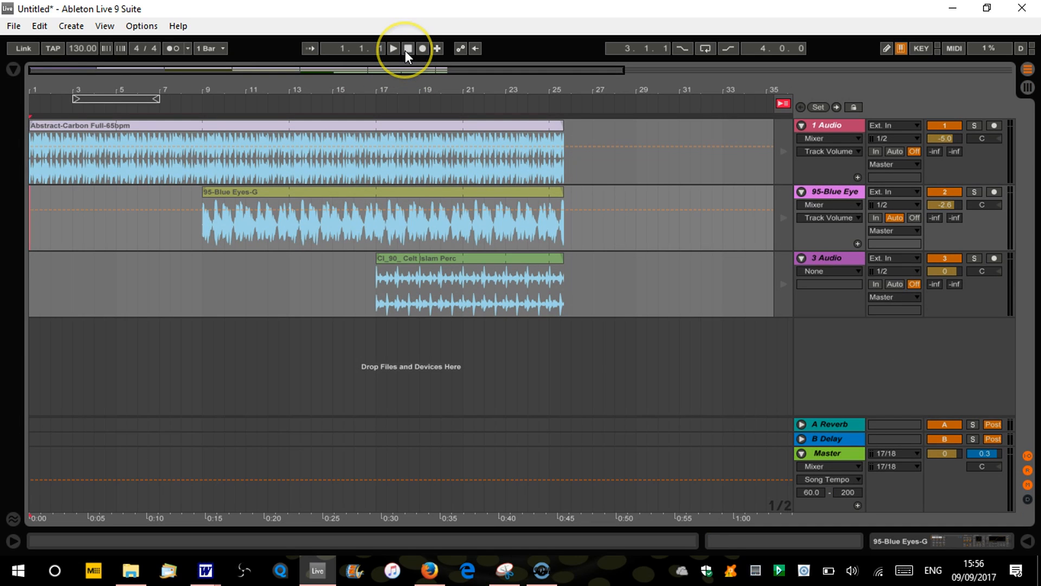
click(393, 49)
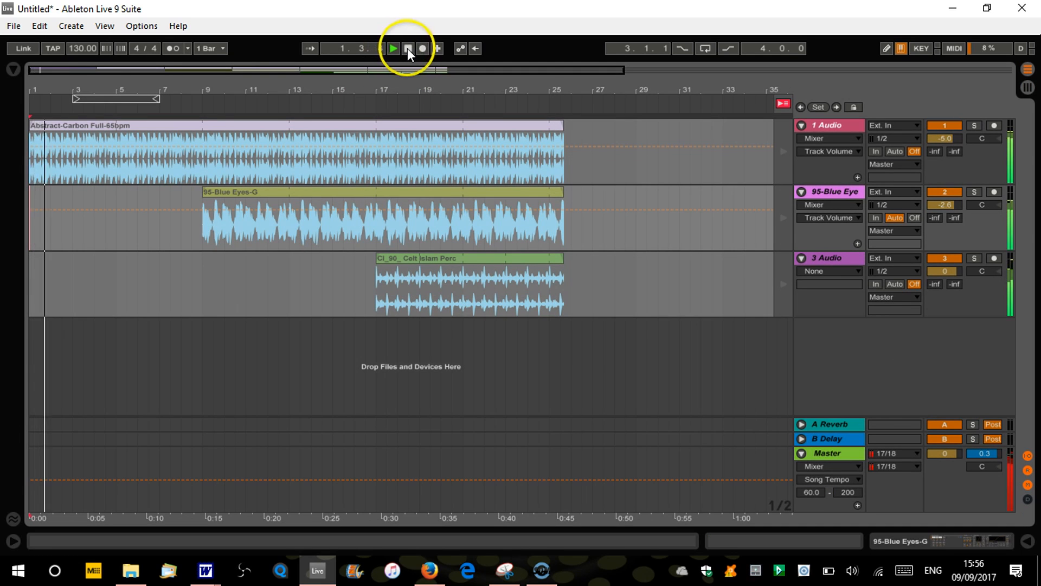
click(408, 48)
Compare the active Session view clips with the recorded clips in the Arrangement view, ending in the Session view
key(Tab)
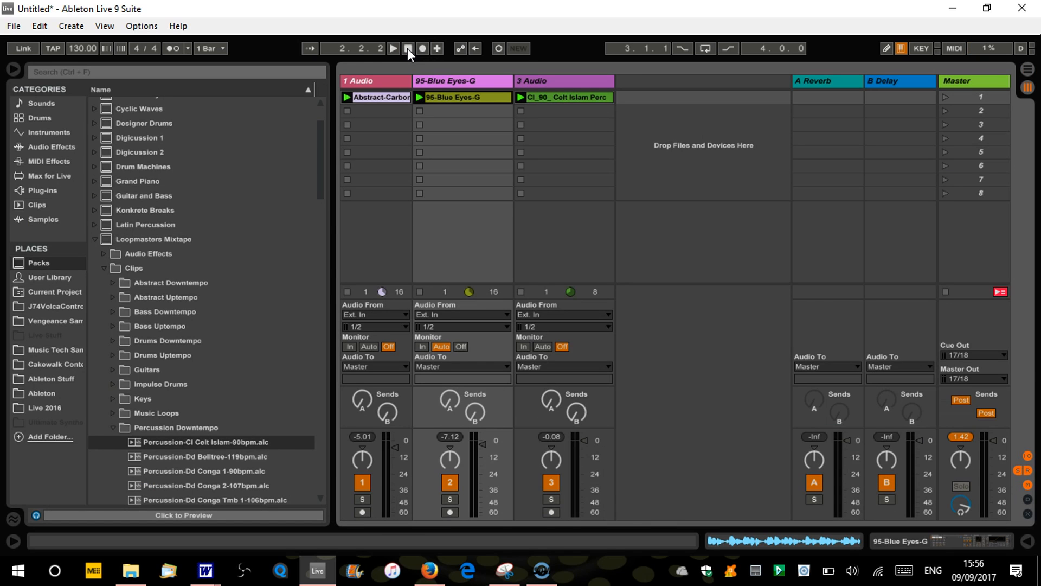
key(Tab)
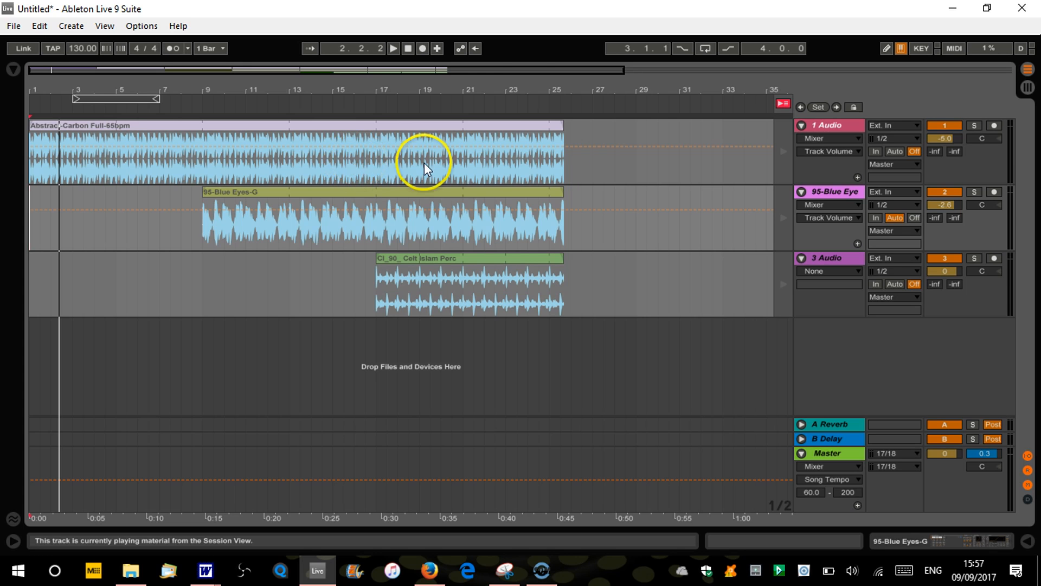
key(Tab)
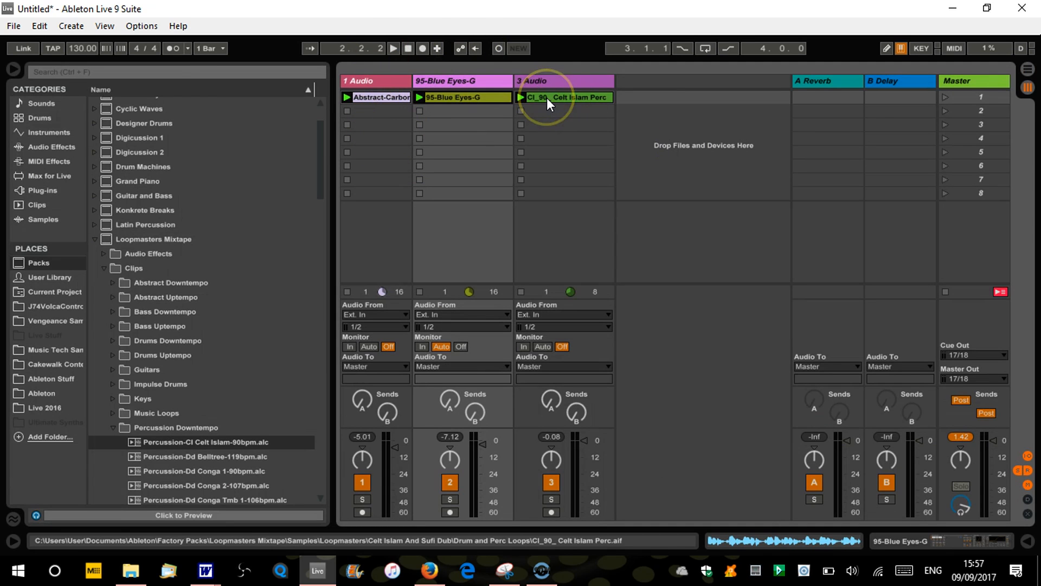
click(508, 116)
click(417, 97)
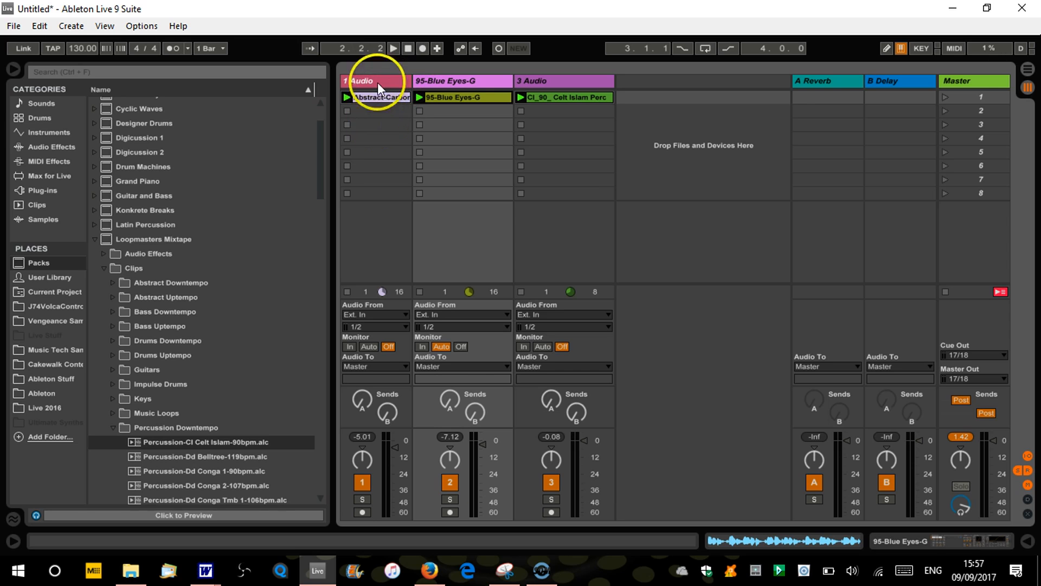
In the Arrangement view, return only the 95-Blue Eyes-G and 3 Audio tracks to arrangement playback, and reset the song position to 1.1.1
key(Tab)
click(838, 202)
click(837, 266)
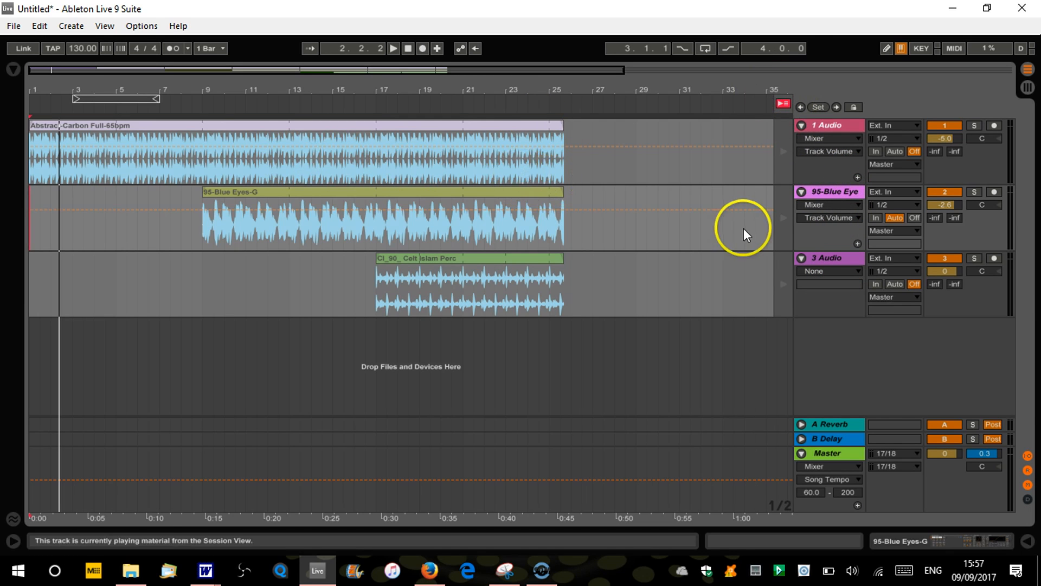
click(784, 219)
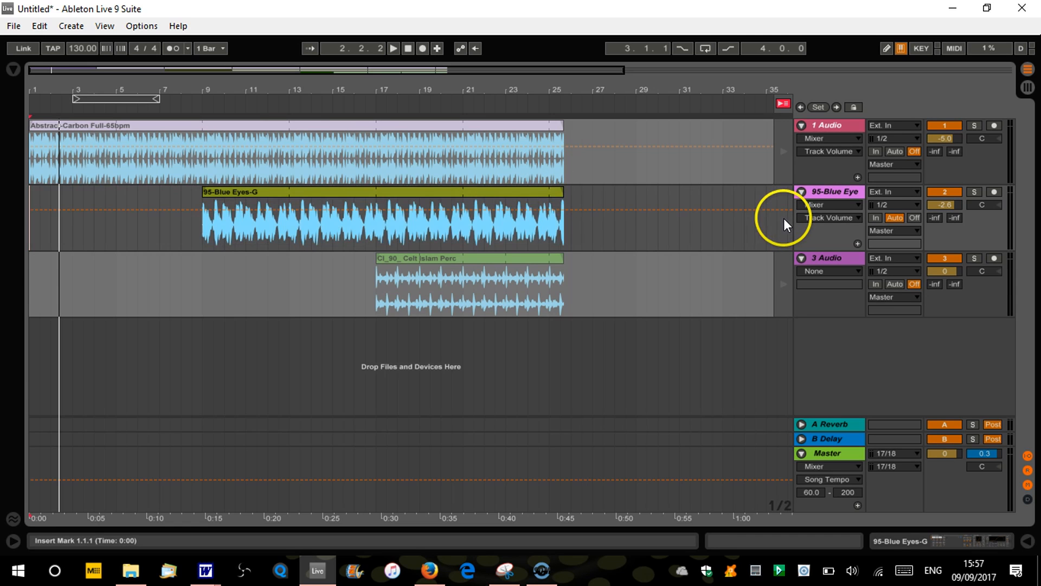
click(783, 284)
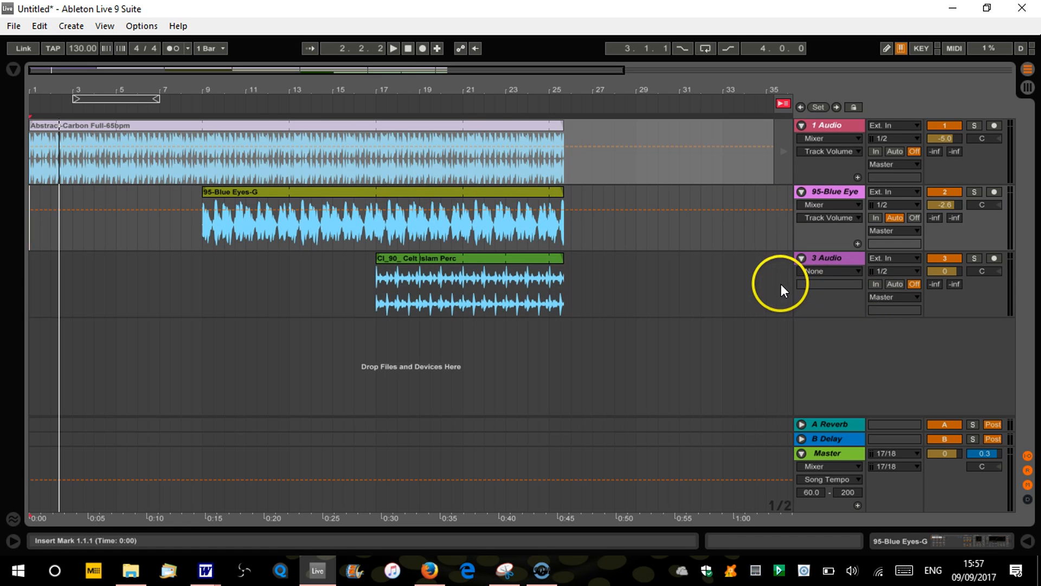
click(408, 49)
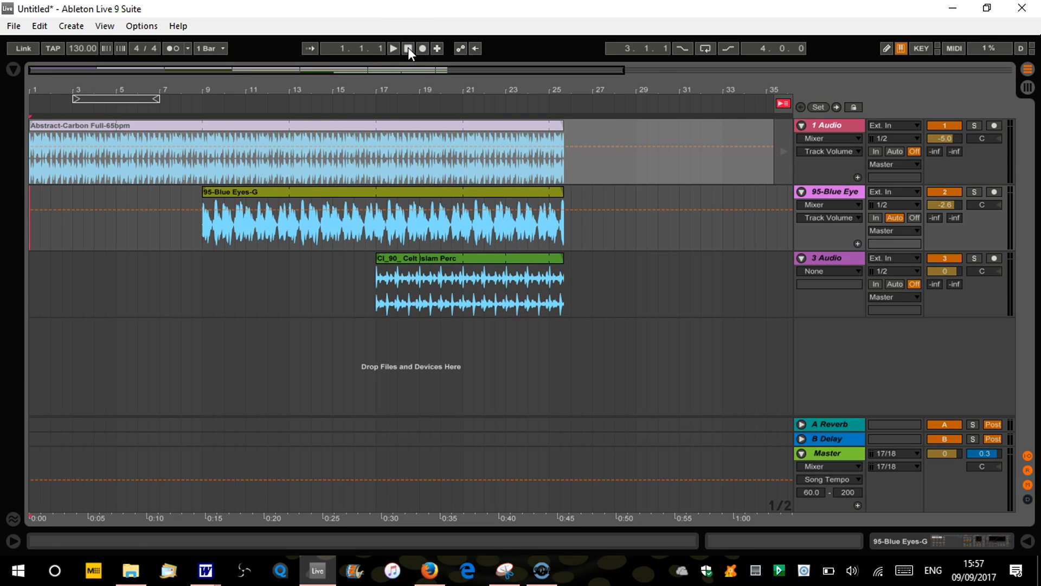
Compare the clip playback states of all three tracks between the Session and Arrangement views, focusing on the Abstract-Carbon clip on track 1
key(Tab)
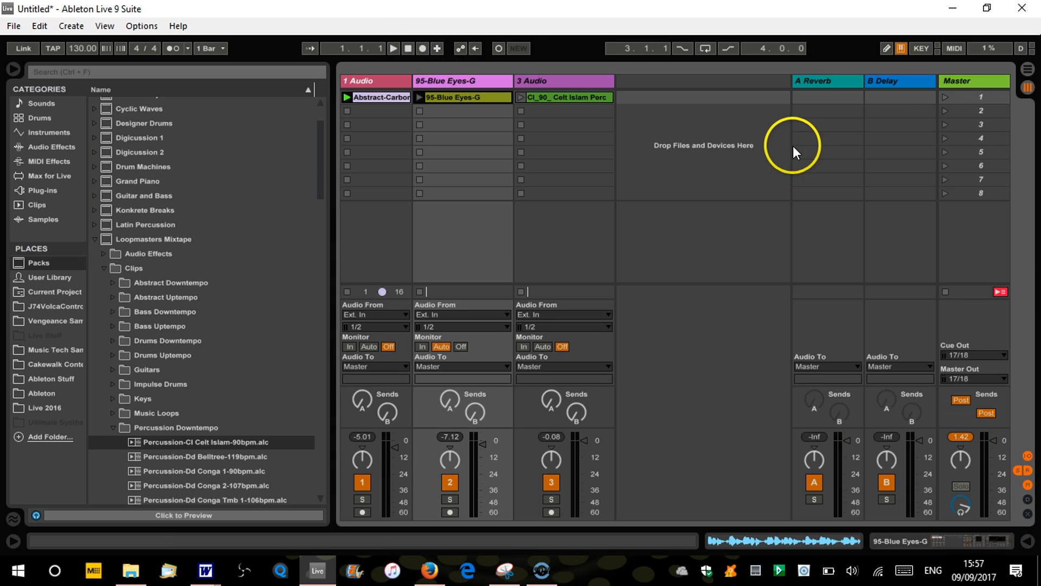
key(Tab)
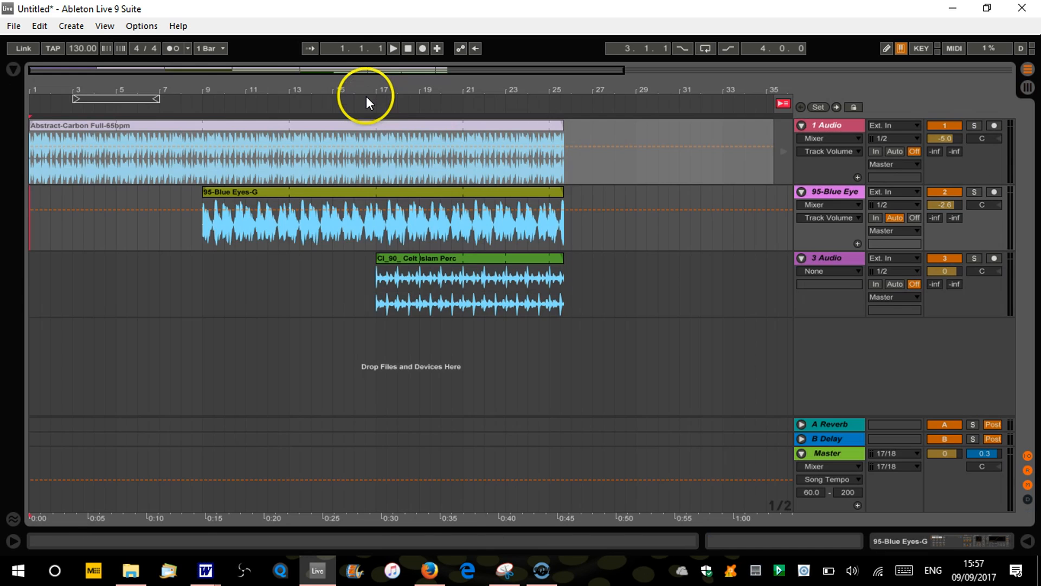
click(406, 50)
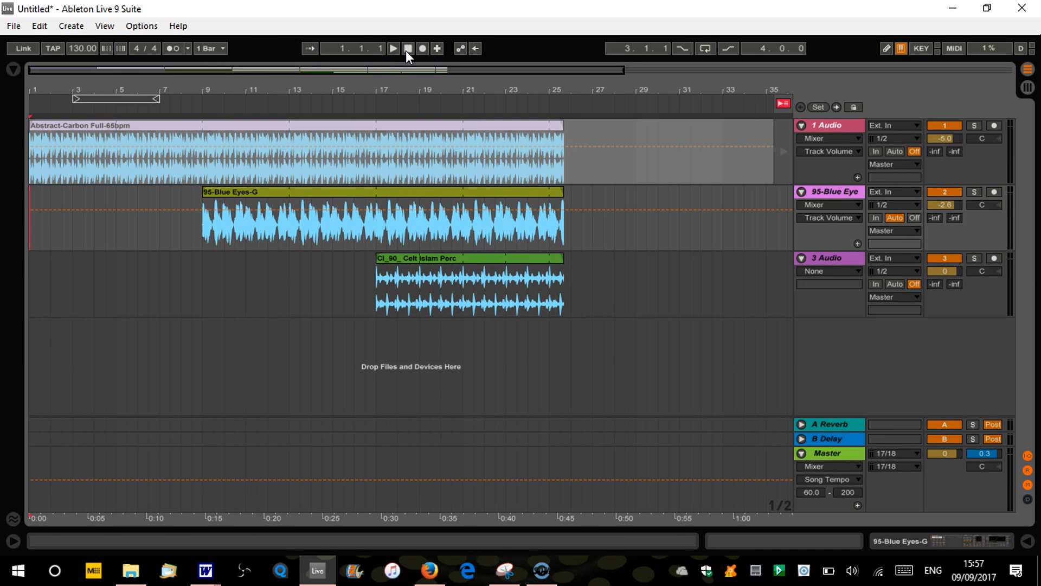
key(Tab)
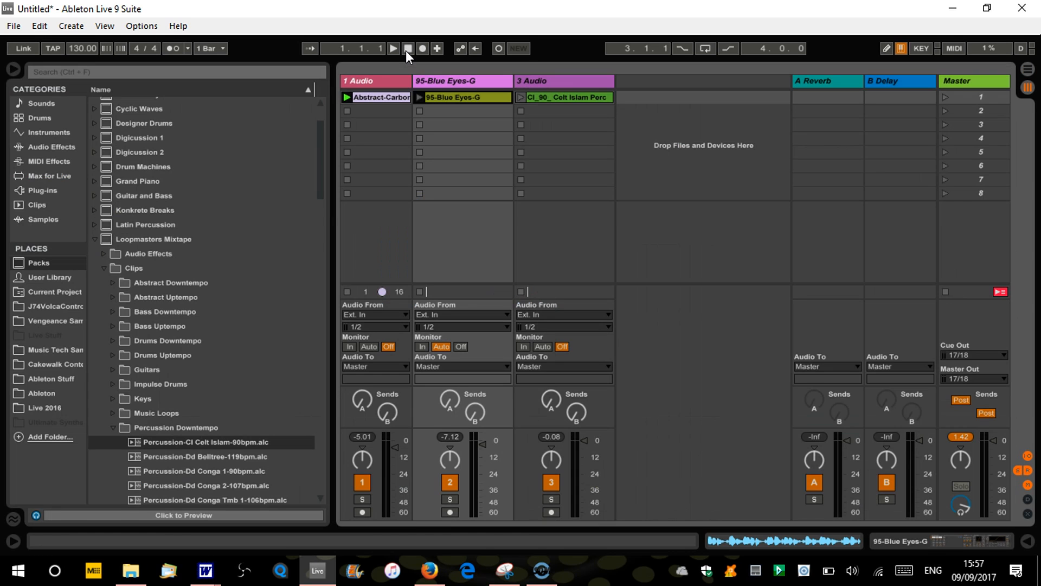
click(390, 99)
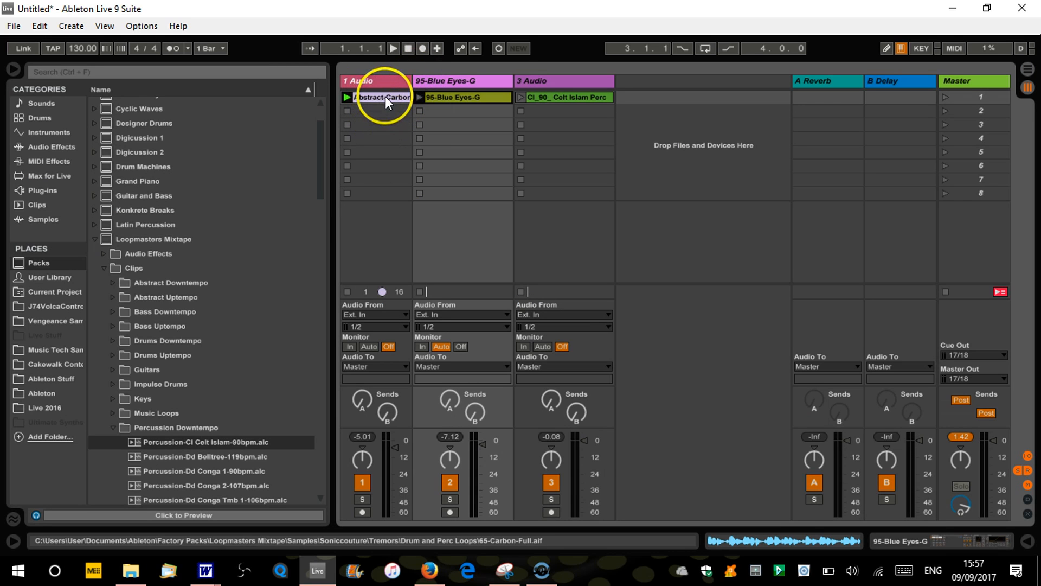
key(Tab)
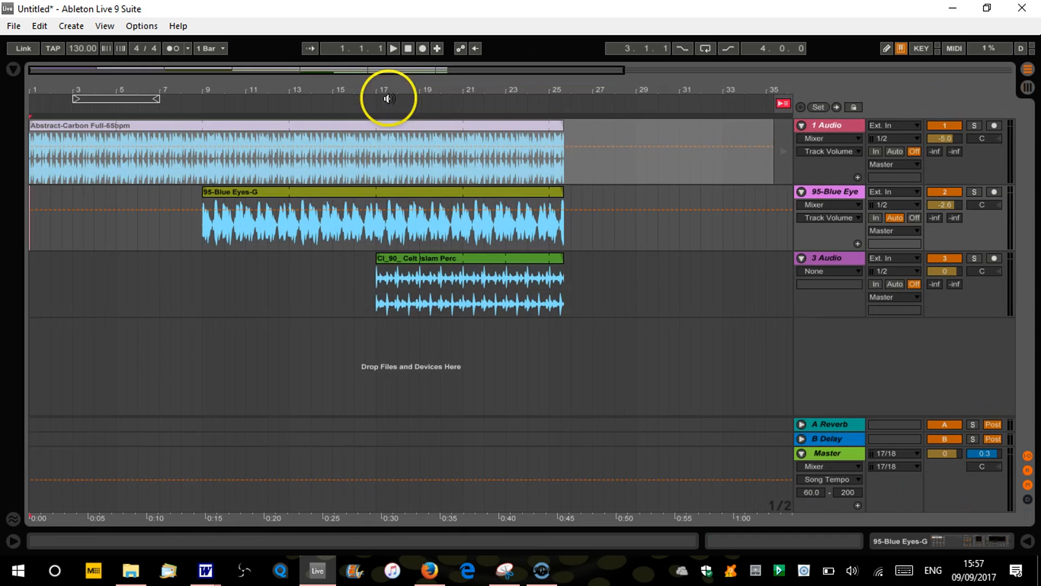
key(Tab)
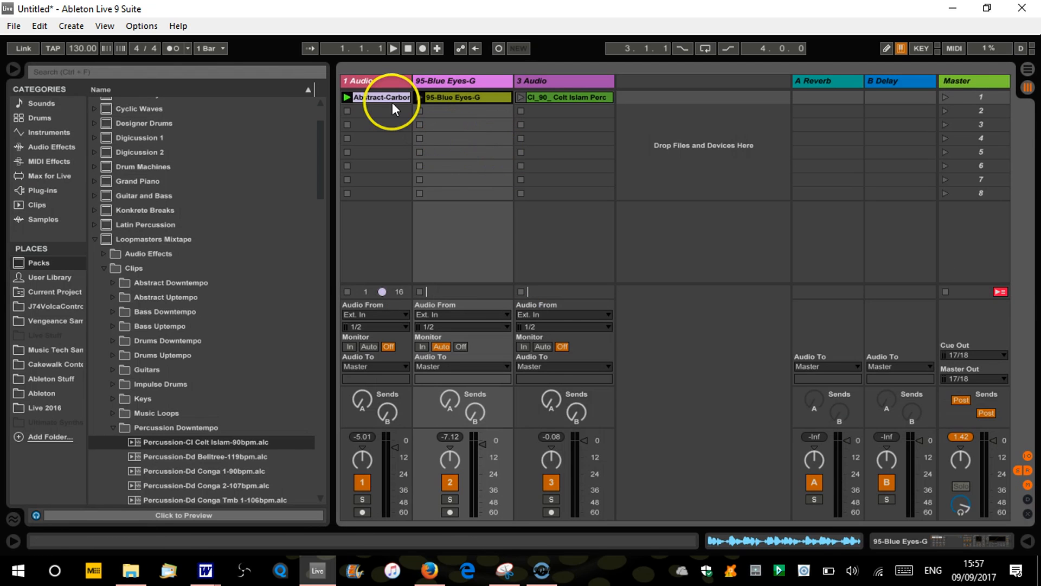
key(Tab)
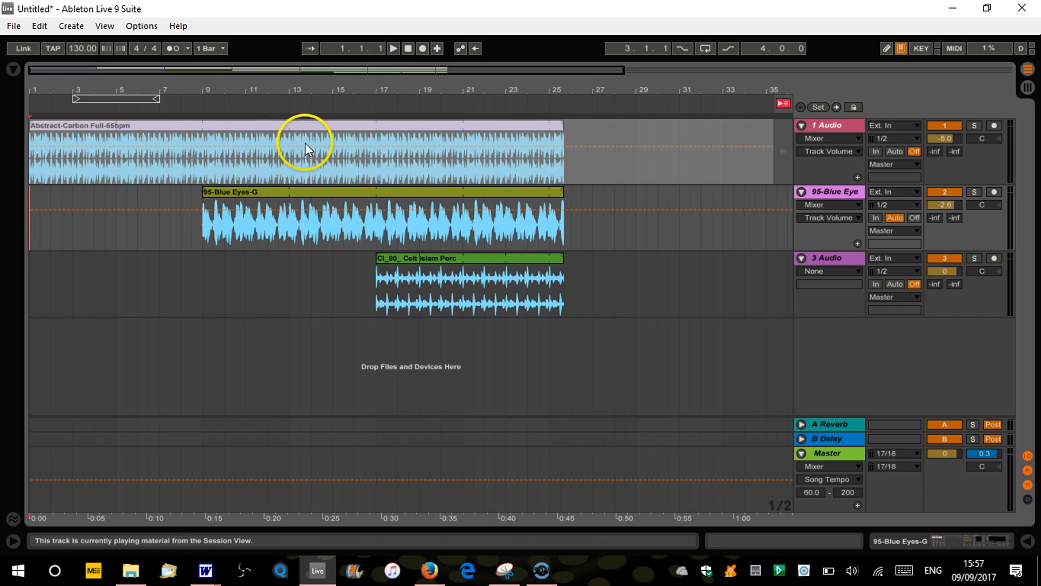
key(Tab)
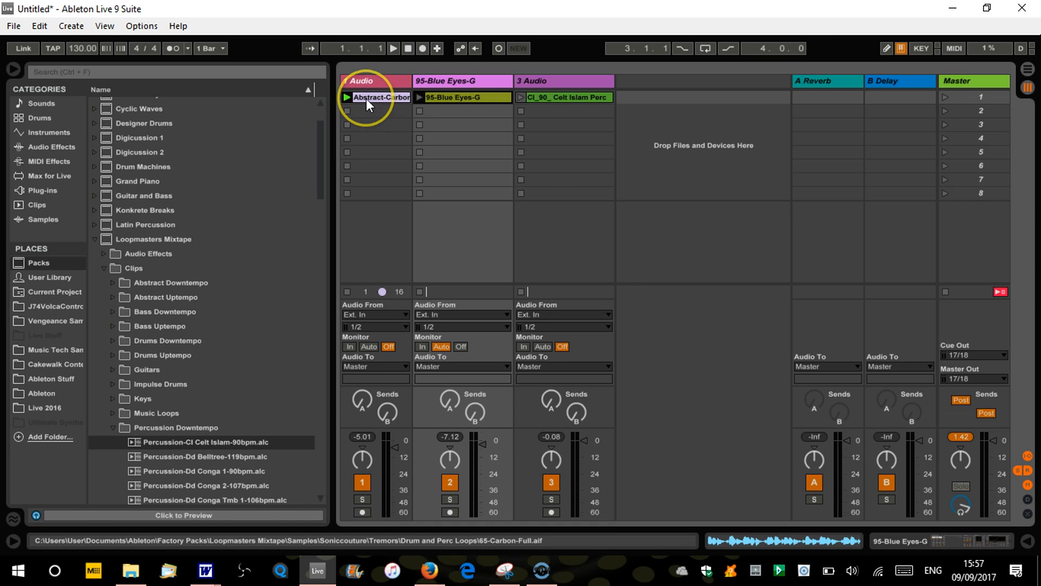
key(Tab)
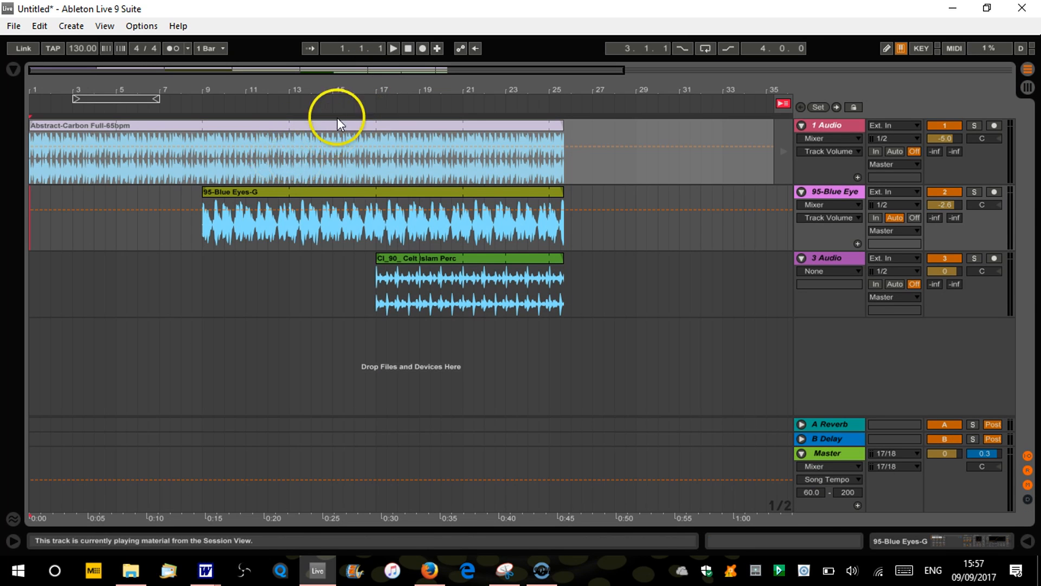
key(Tab)
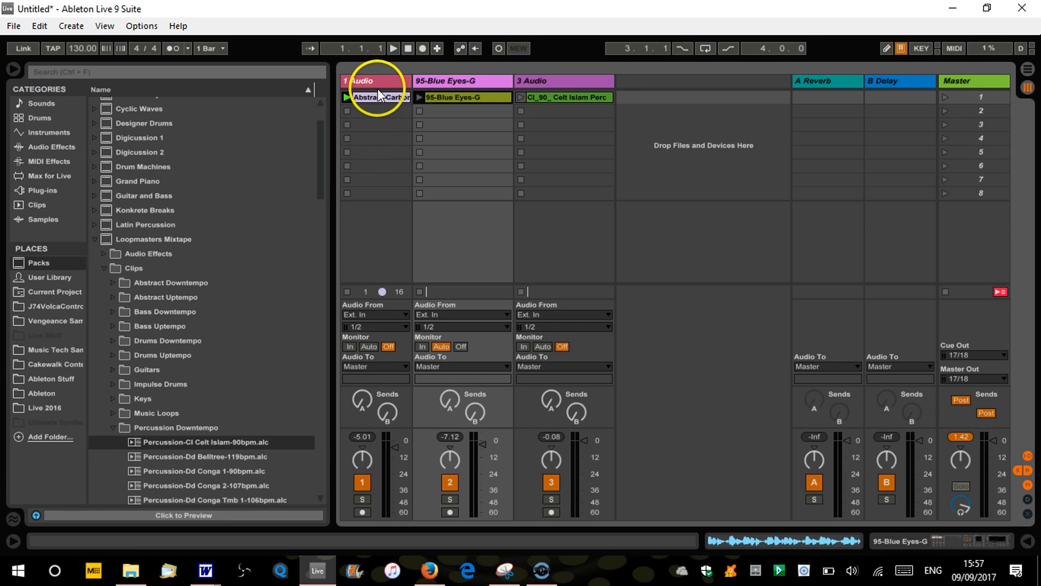
Go back to the Arrangement view and return the whole set to arrangement playback, including the 1 Audio track
key(Tab)
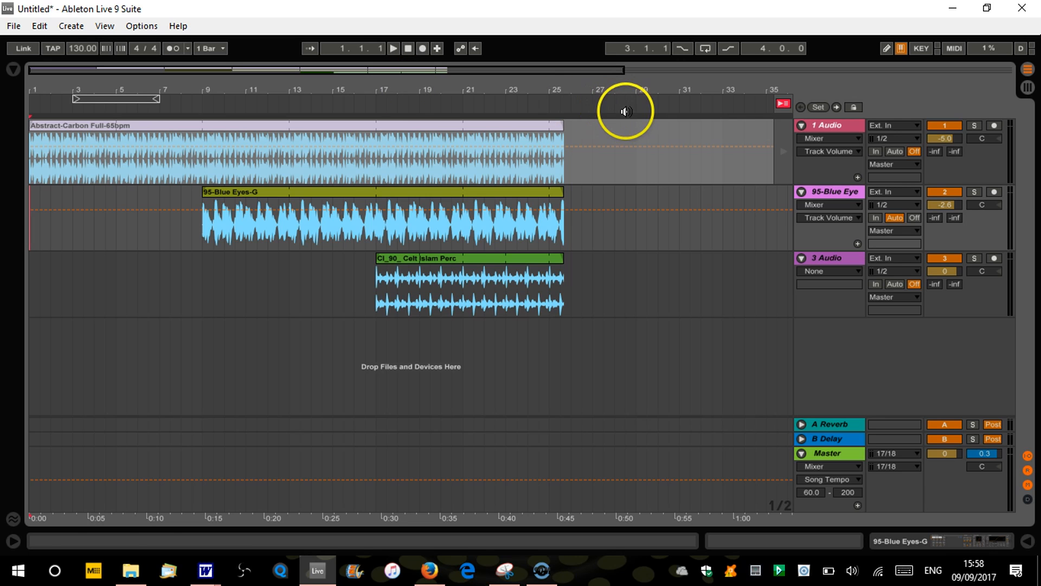
click(784, 104)
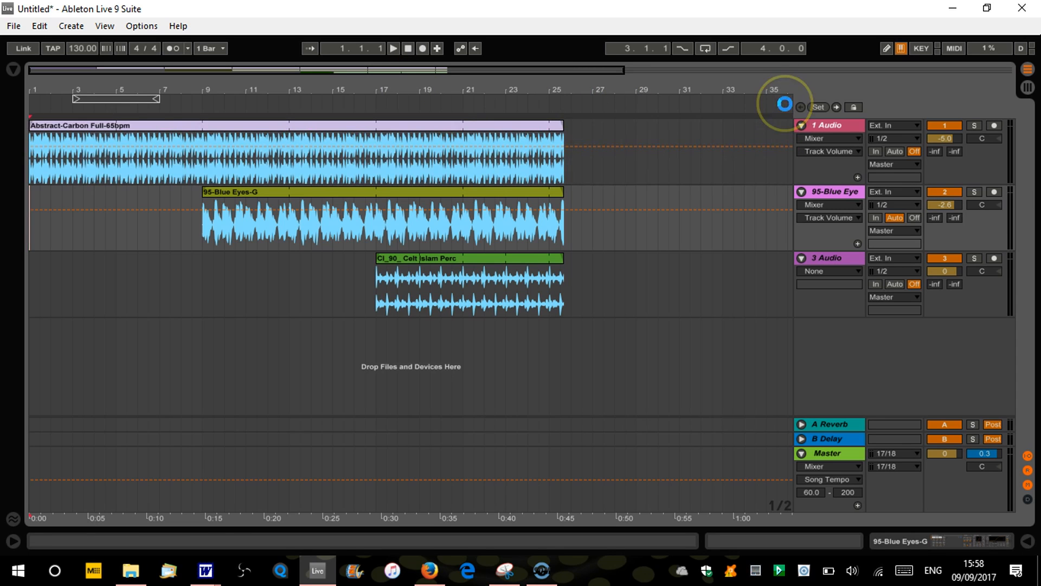